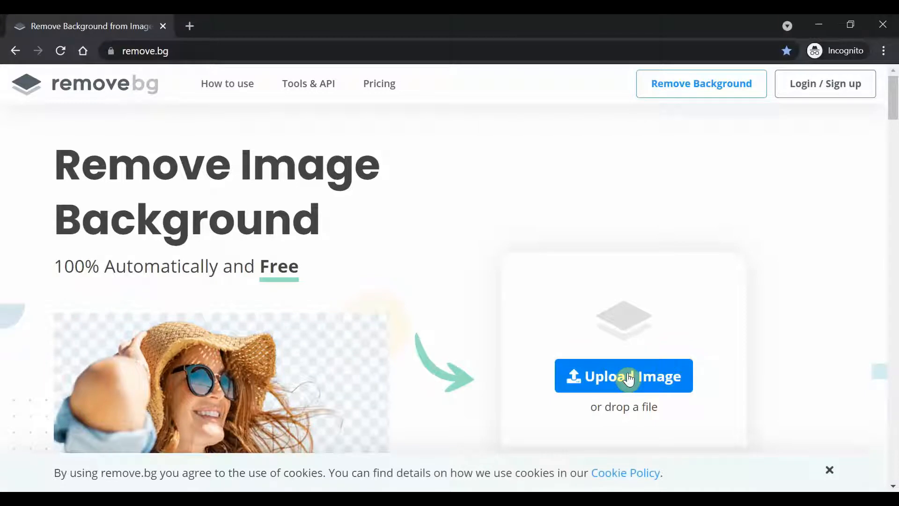
Upload hapus-background-foto-online-1.jpg from the Blog > 11 Juli 2021 folder for background removal
left_click(629, 380)
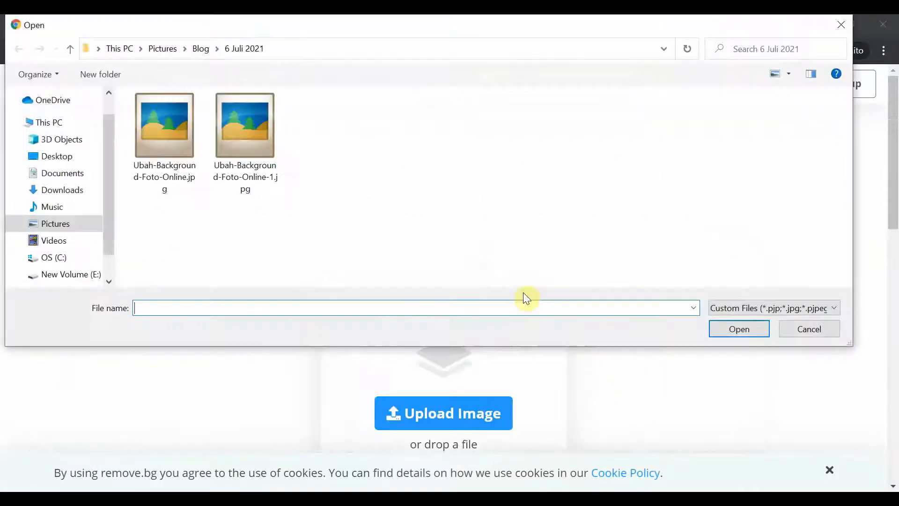
left_click(216, 49)
left_click(201, 49)
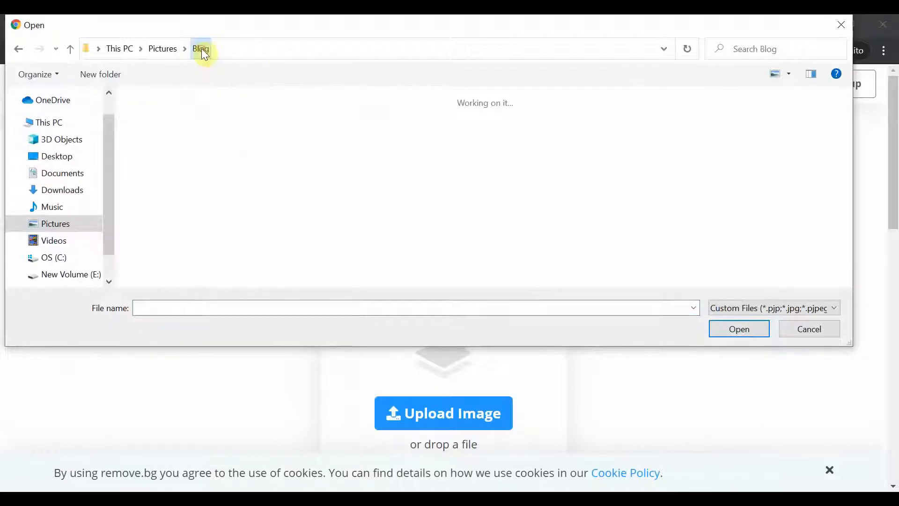
double_click(162, 137)
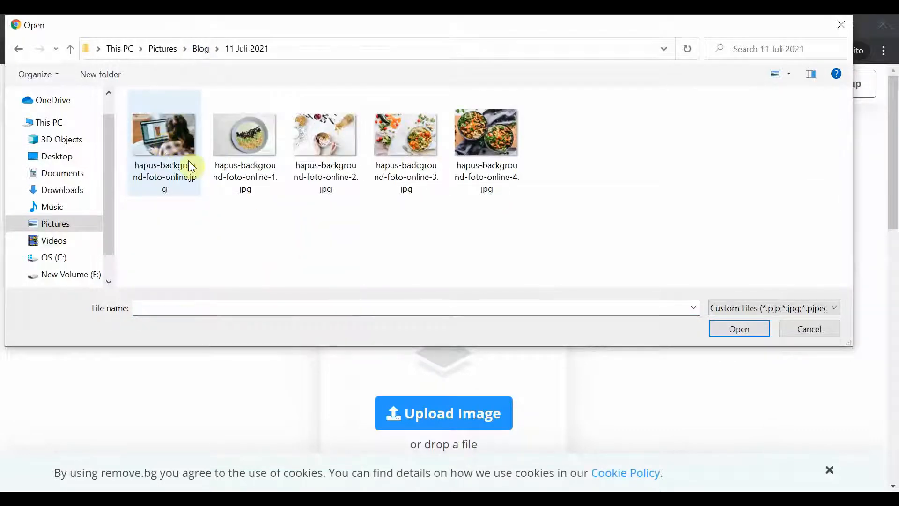
left_click(252, 167)
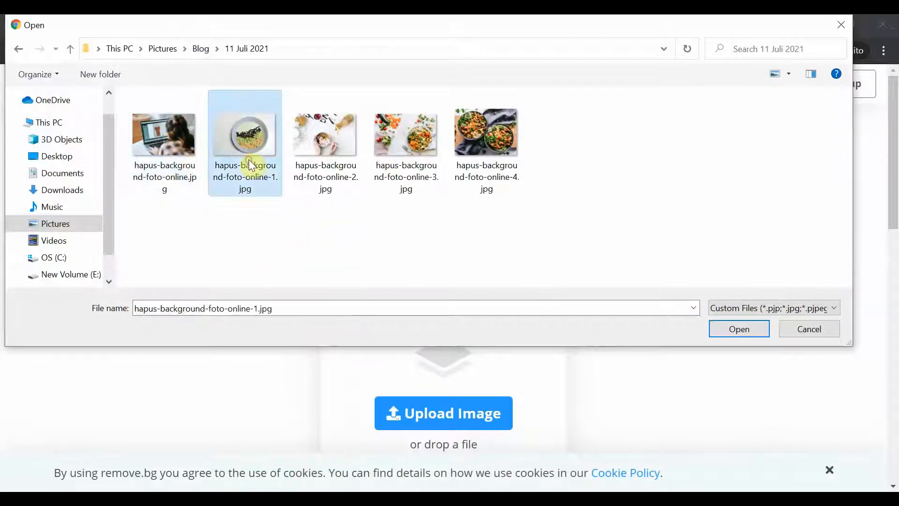
left_click(741, 334)
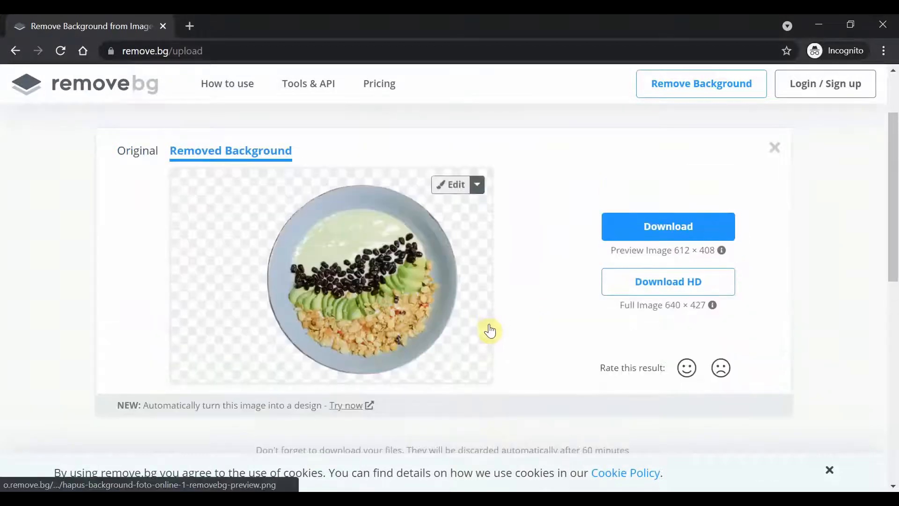
Download the background-free image of the single bowl and inspect its cut-out edges up close in the photo viewer
left_click(392, 257)
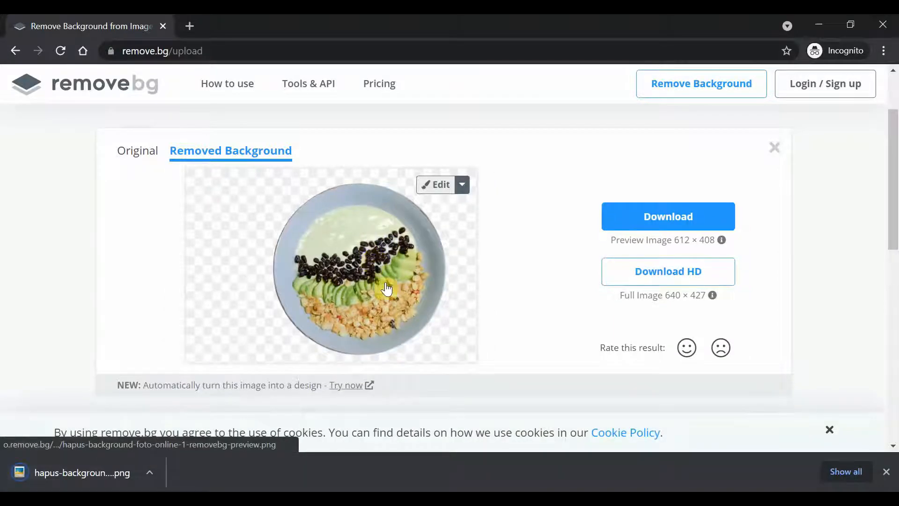
left_click(83, 473)
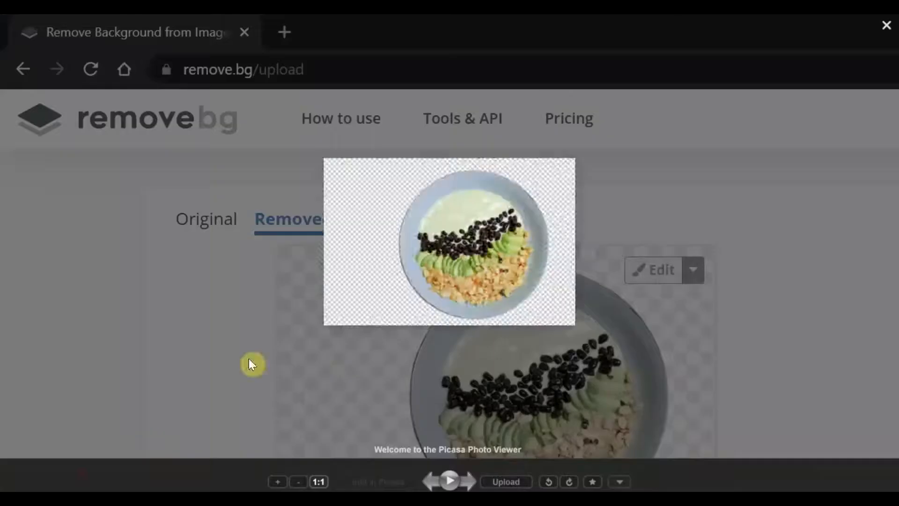
scroll(547, 280, "up", 5)
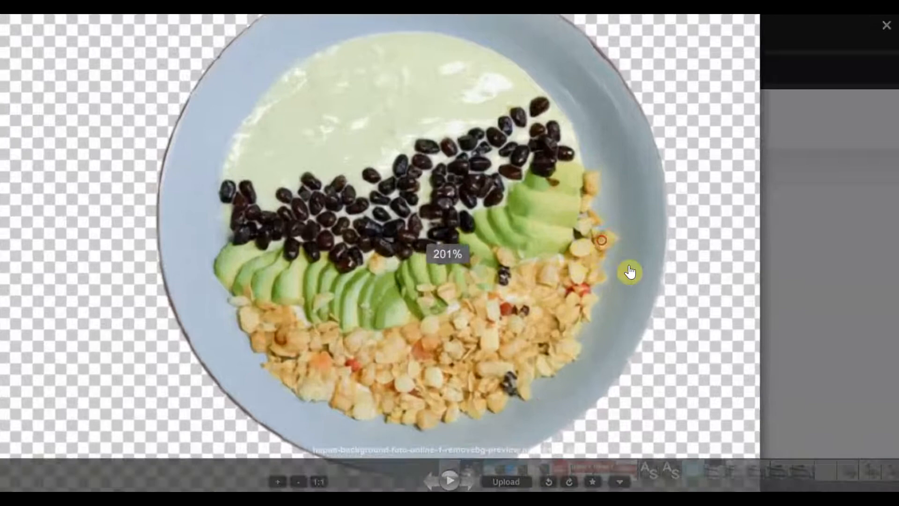
left_click_drag(605, 253, 706, 292)
scroll(706, 286, "down", 5)
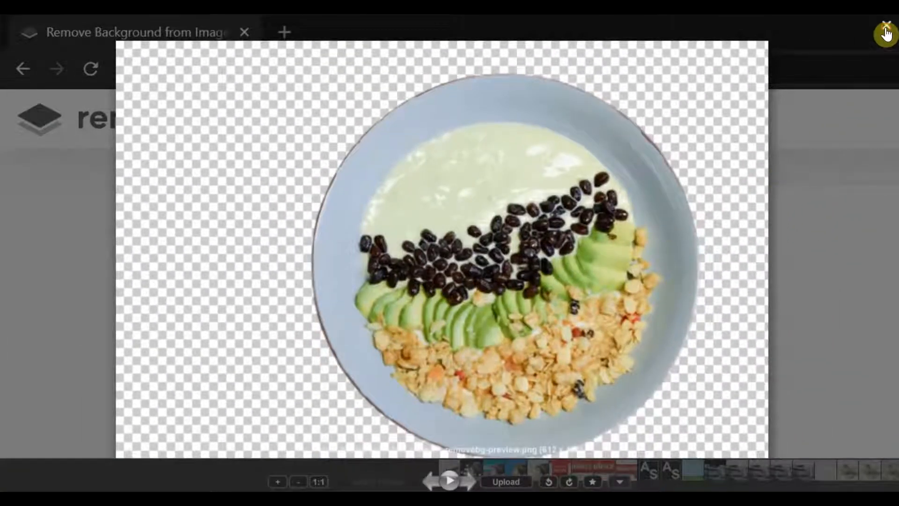
left_click(884, 28)
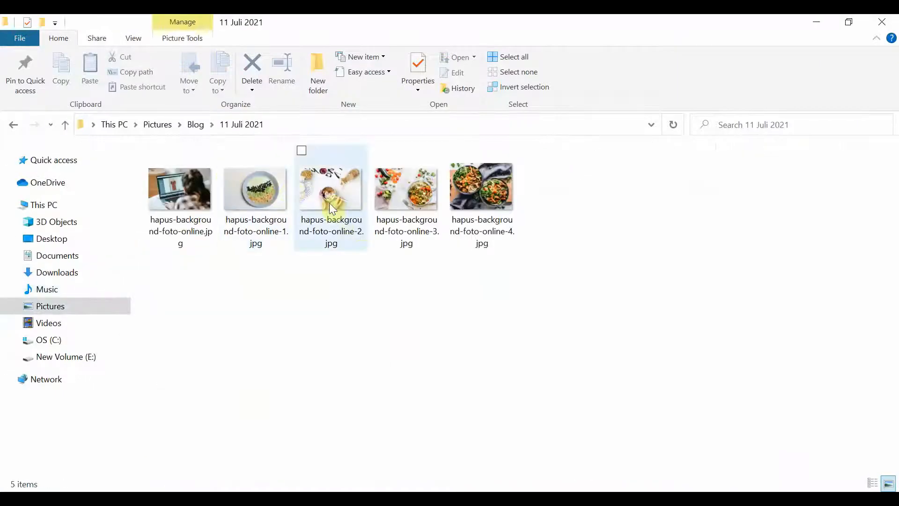
Upload hapus-background-foto-online-2.jpg from the 11 Juli 2021 folder and compare the original with the removed-background version
left_click(330, 203)
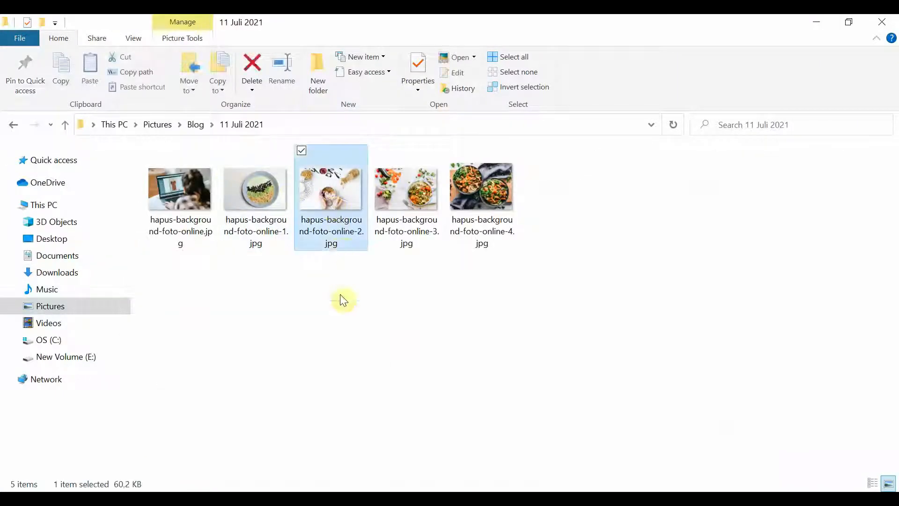
left_click_drag(337, 203, 497, 236)
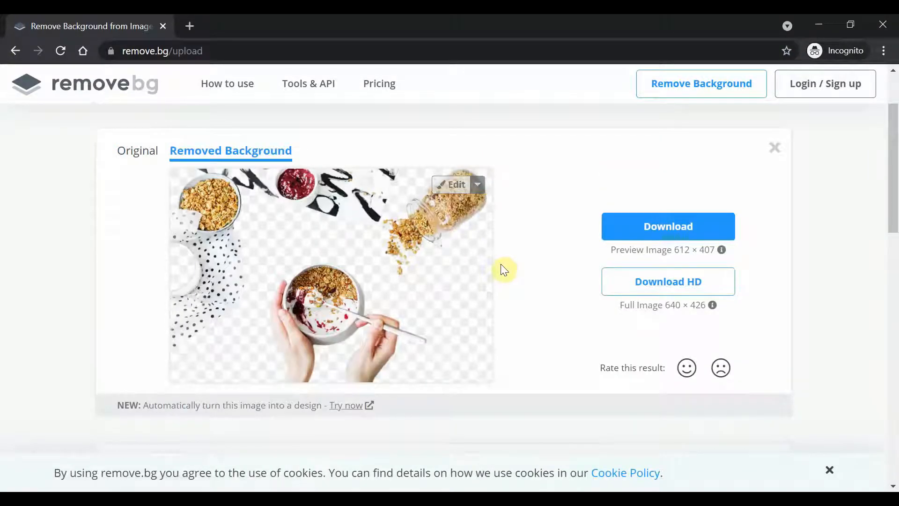
left_click(140, 151)
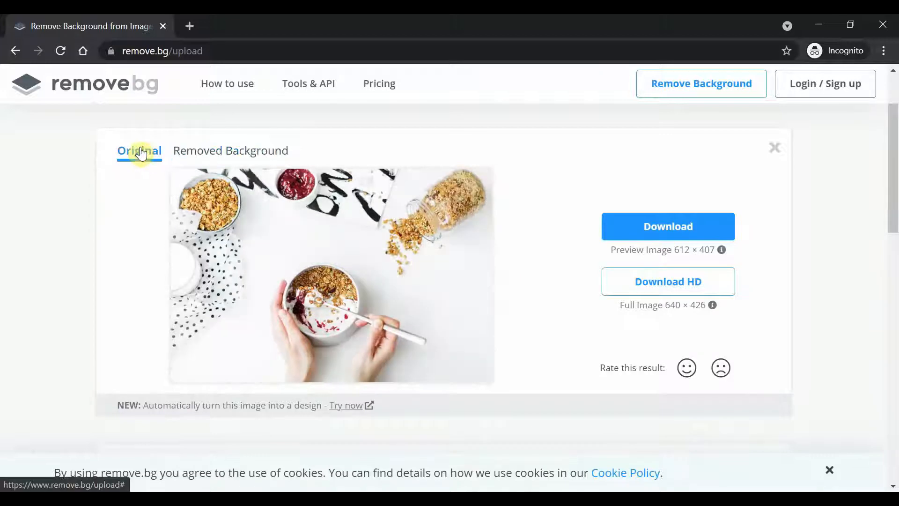
left_click(196, 151)
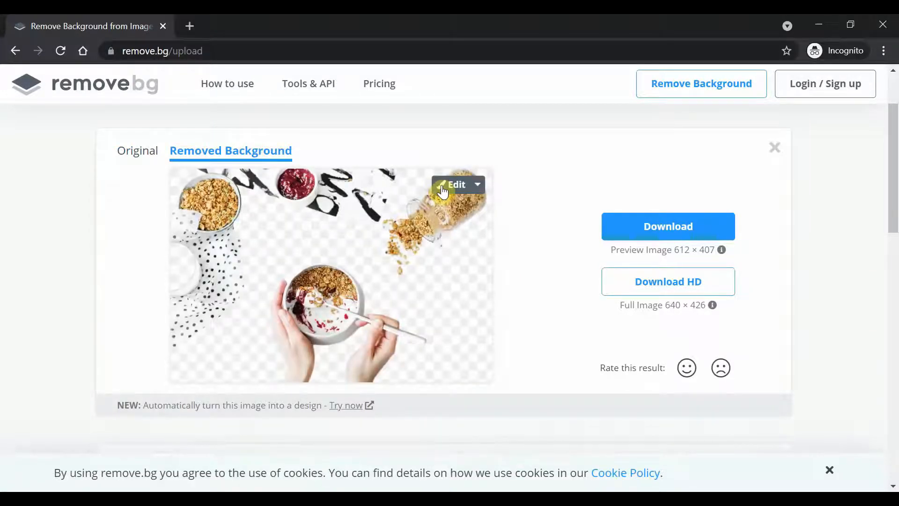
Open the image for editing and, with an enlarged erase brush, remove the jar, spilled granola, jam bowl, lettered paper and granola bowl
left_click(442, 188)
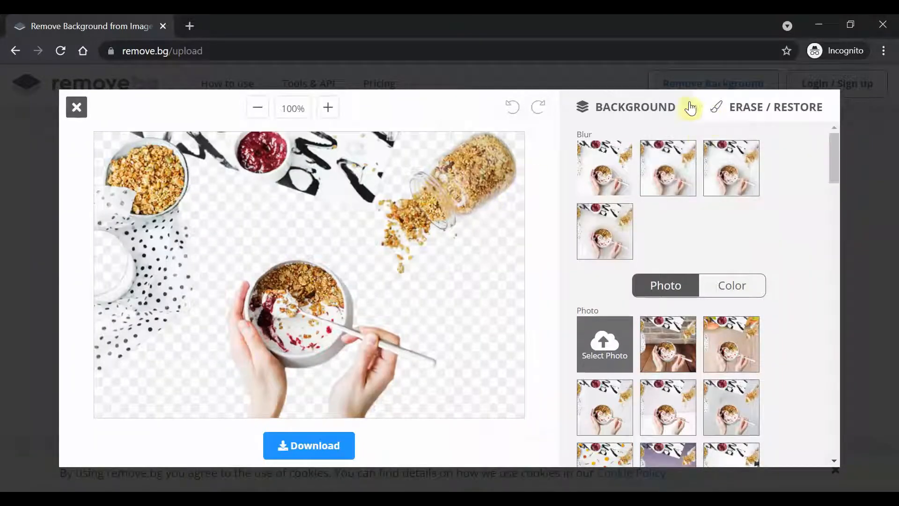
left_click(749, 111)
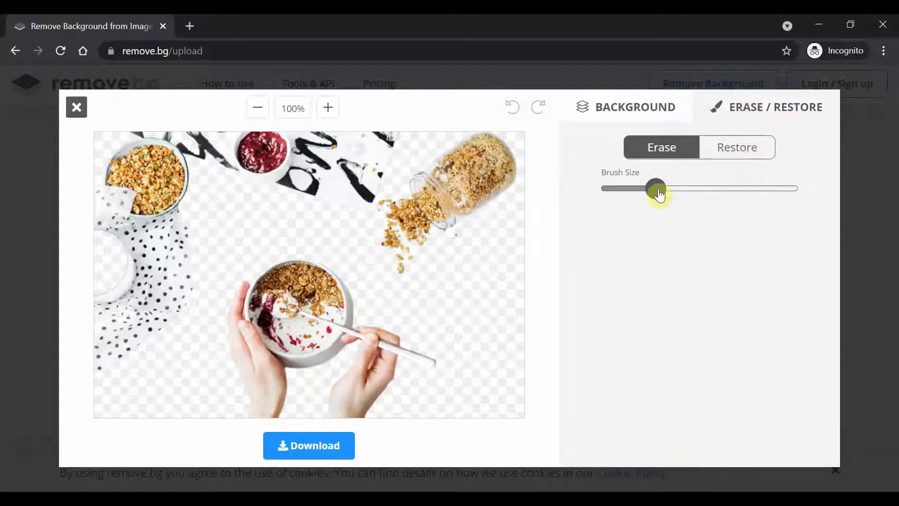
left_click_drag(660, 194, 755, 194)
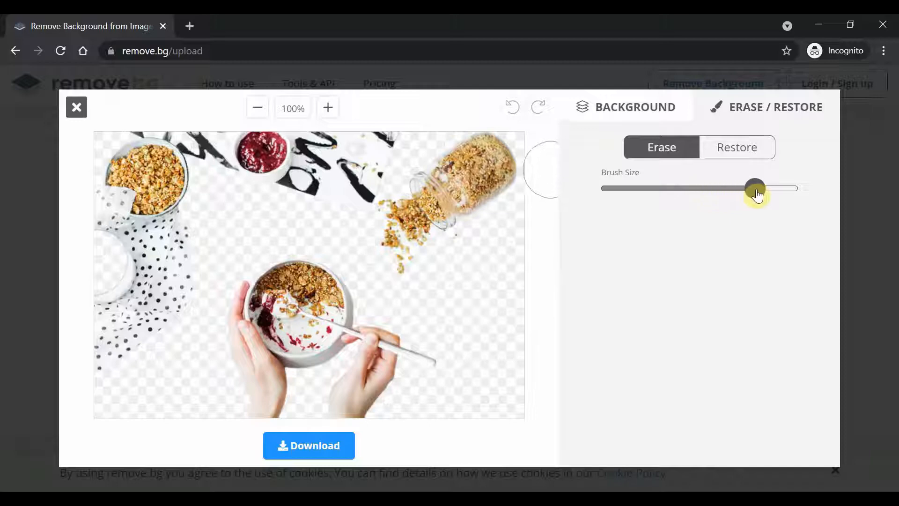
mouse_move(507, 178)
left_mouse_down()
mouse_move(412, 261)
mouse_move(395, 243)
mouse_move(392, 211)
mouse_move(428, 206)
mouse_move(435, 175)
mouse_move(496, 153)
mouse_move(373, 148)
mouse_move(361, 187)
mouse_move(185, 153)
mouse_move(350, 145)
mouse_move(137, 148)
mouse_move(124, 201)
mouse_move(173, 191)
left_mouse_up()
Erase the polka-dot cloth and white dish beside the hands, leaving only the held bowl, and check the whole image
left_click(329, 109)
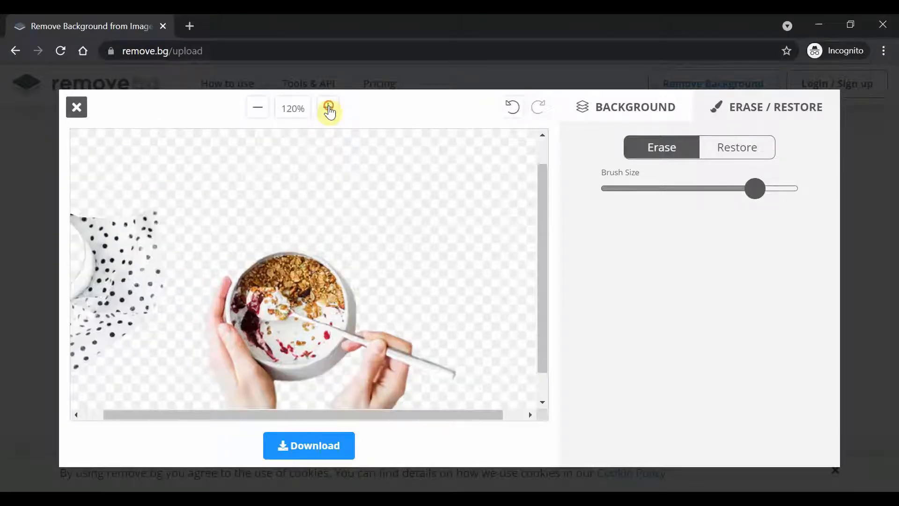
left_click(329, 108)
left_click(328, 109)
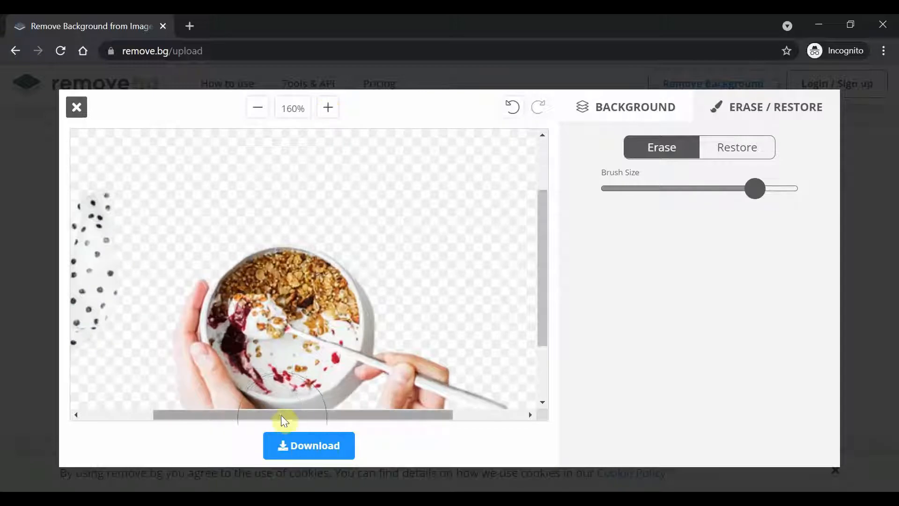
left_click_drag(283, 421, 147, 418)
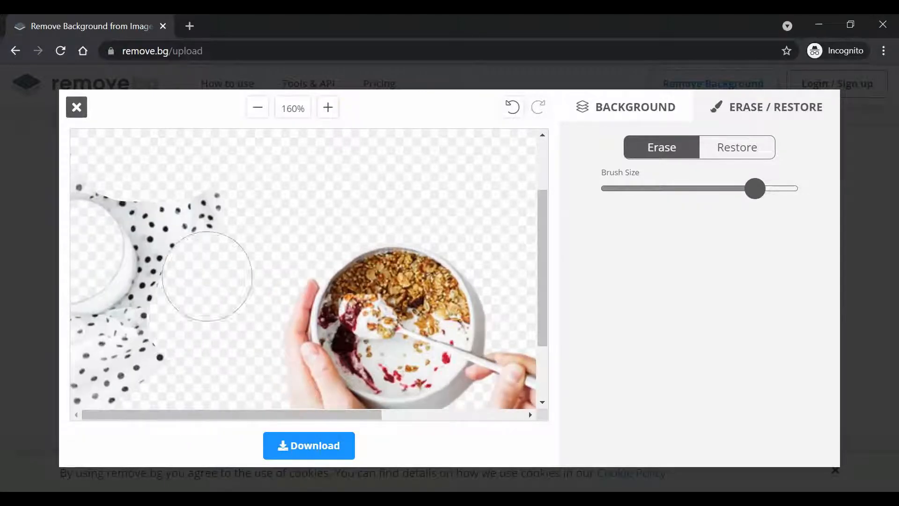
mouse_move(207, 276)
left_mouse_down()
mouse_move(203, 215)
mouse_move(152, 221)
mouse_move(100, 206)
mouse_move(125, 234)
mouse_move(154, 225)
mouse_move(141, 259)
mouse_move(114, 282)
mouse_move(100, 378)
mouse_move(152, 343)
left_mouse_up()
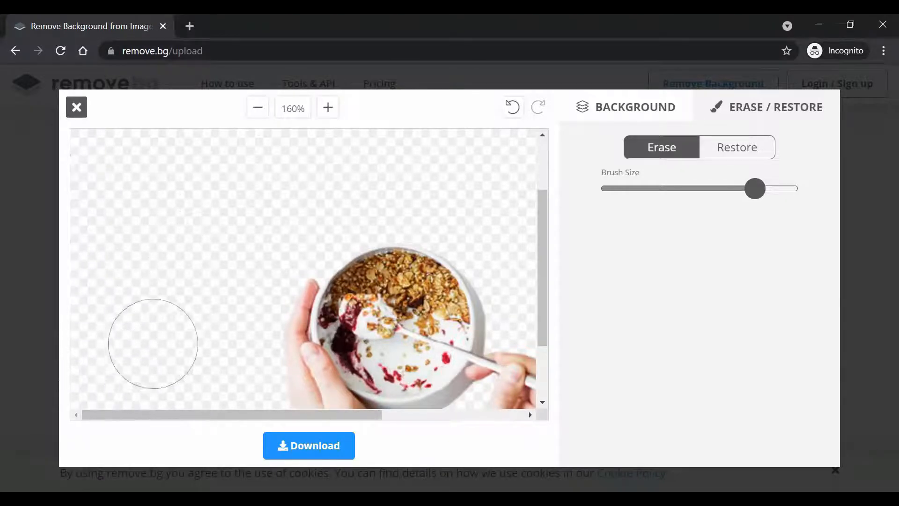
scroll(256, 261, "down", 2)
scroll(273, 347, "up", 1)
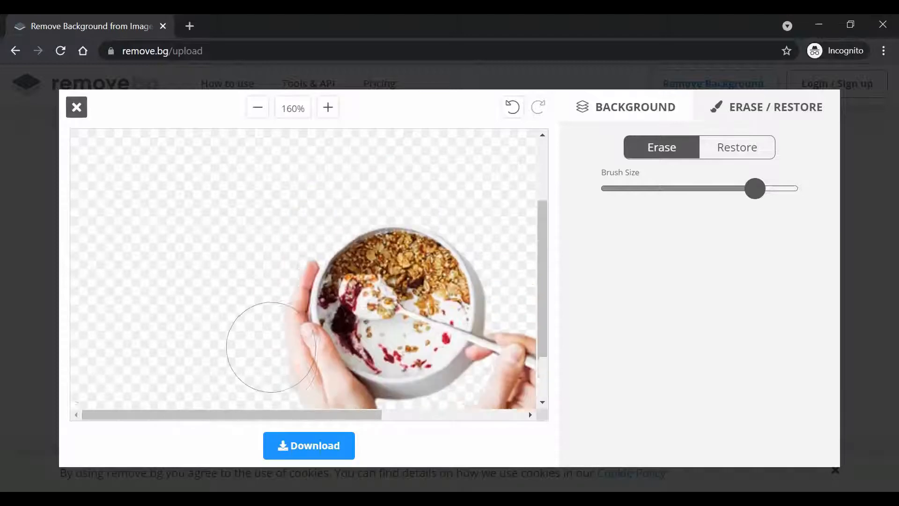
scroll(271, 346, "up", 2)
left_click(257, 108)
left_click(258, 112)
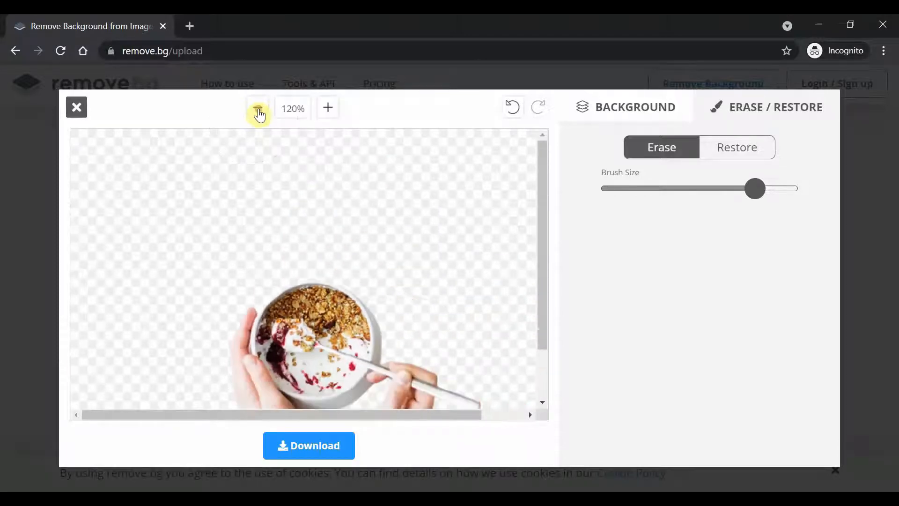
left_click(259, 113)
left_click(258, 112)
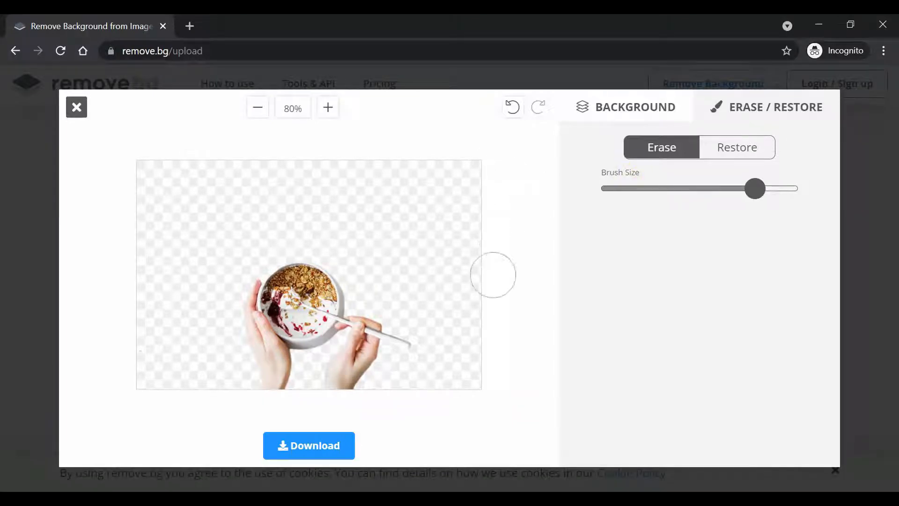
Download the edited image of the hands holding the bowl
left_click(310, 445)
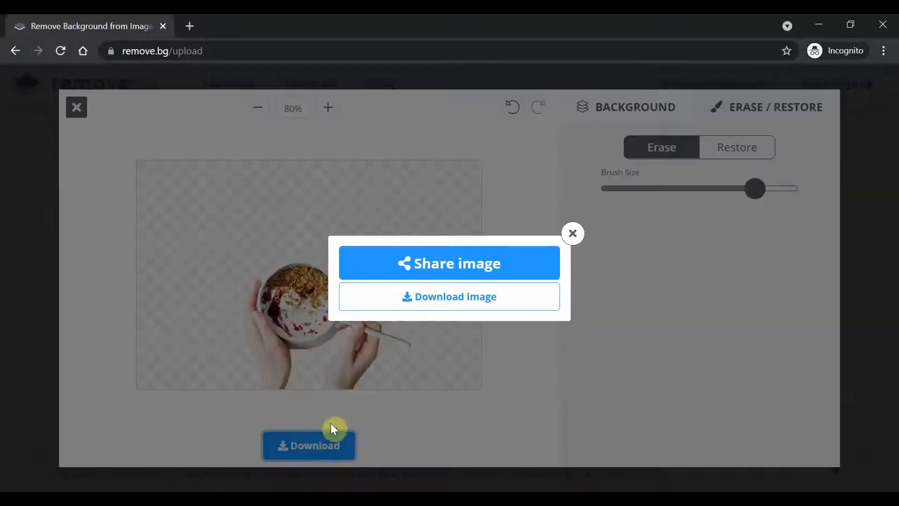
left_click(471, 295)
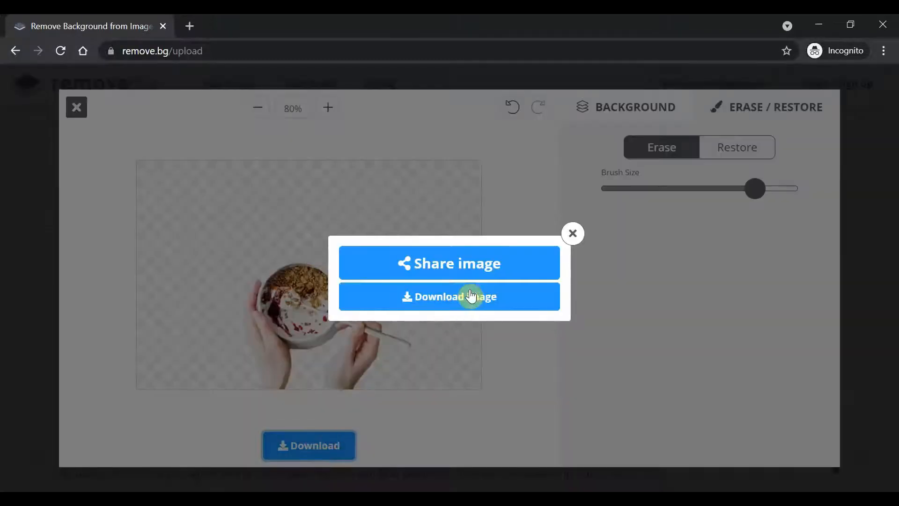
left_click(470, 299)
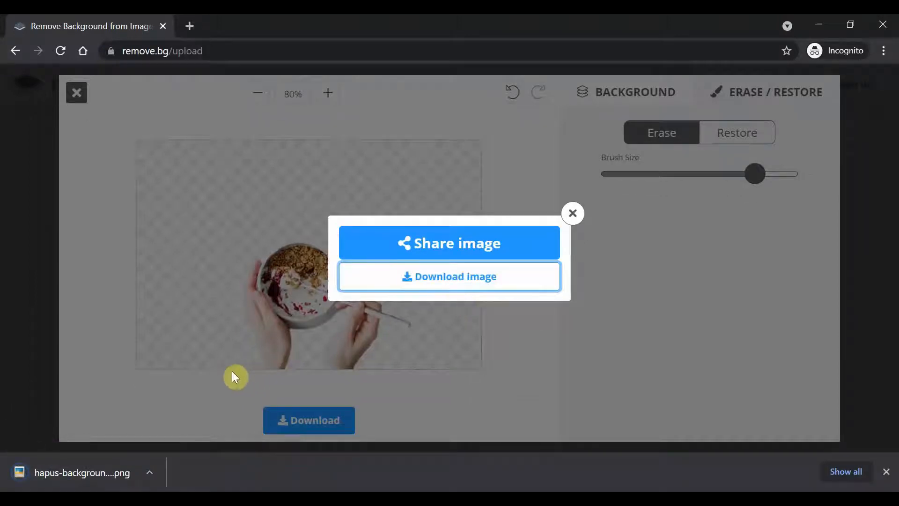
Inspect the downloaded image up close in the photo viewer, and close the viewer, the download dialog and the editor
left_click(106, 475)
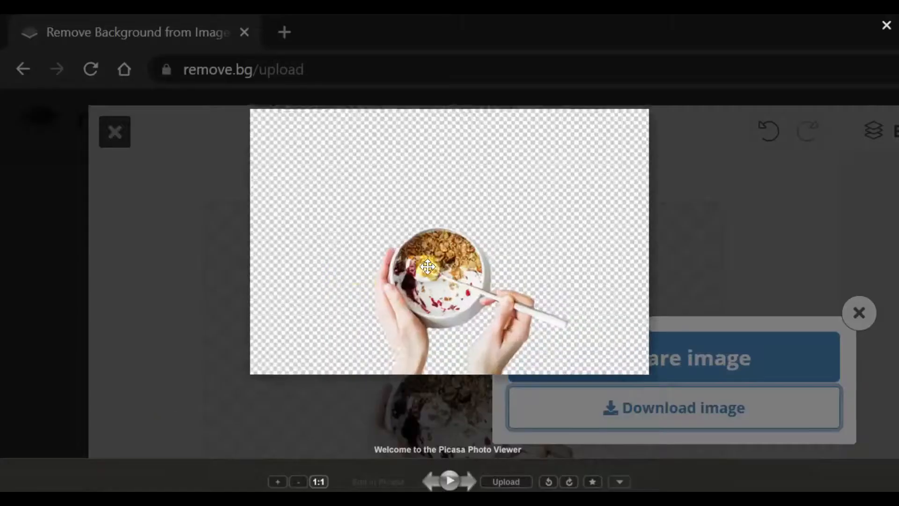
scroll(481, 312, "up", 3)
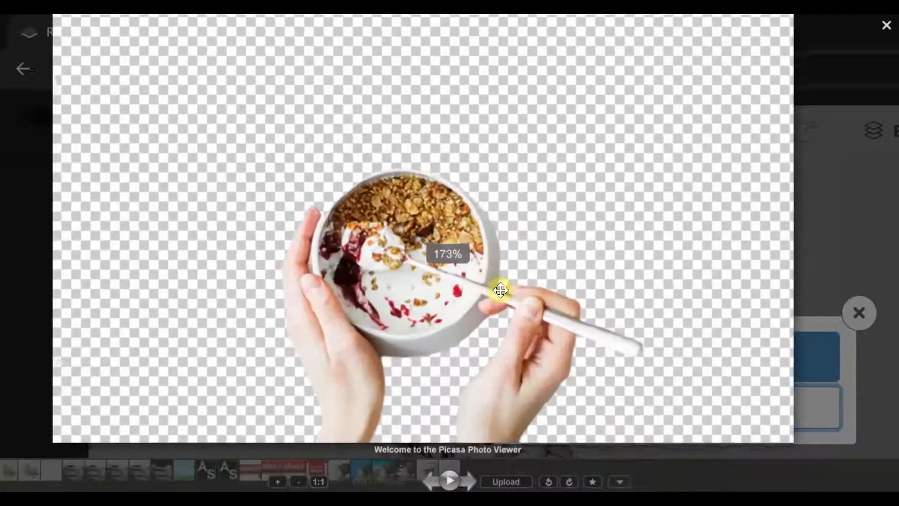
scroll(518, 267, "down", 3)
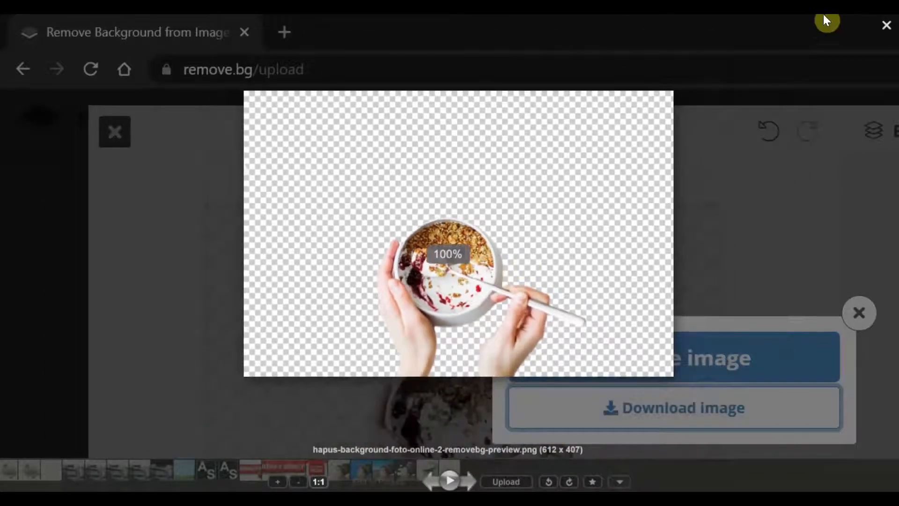
left_click(886, 27)
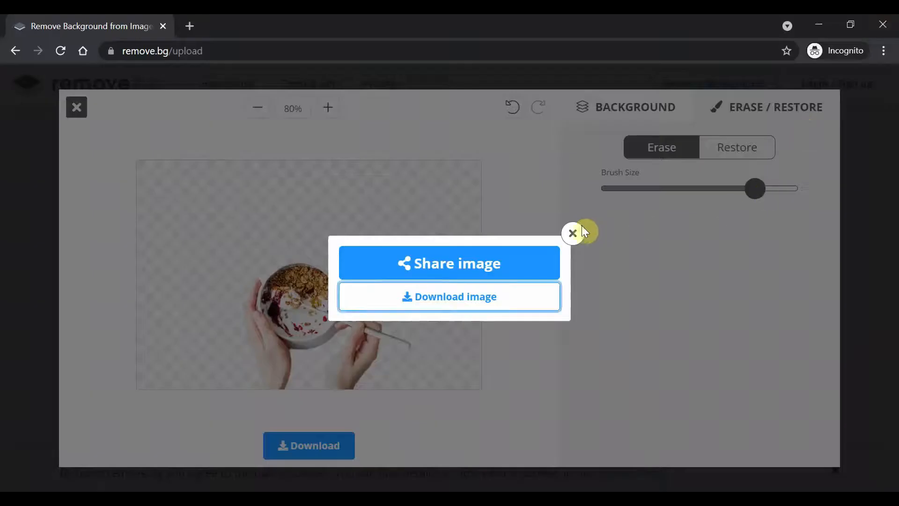
left_click(573, 233)
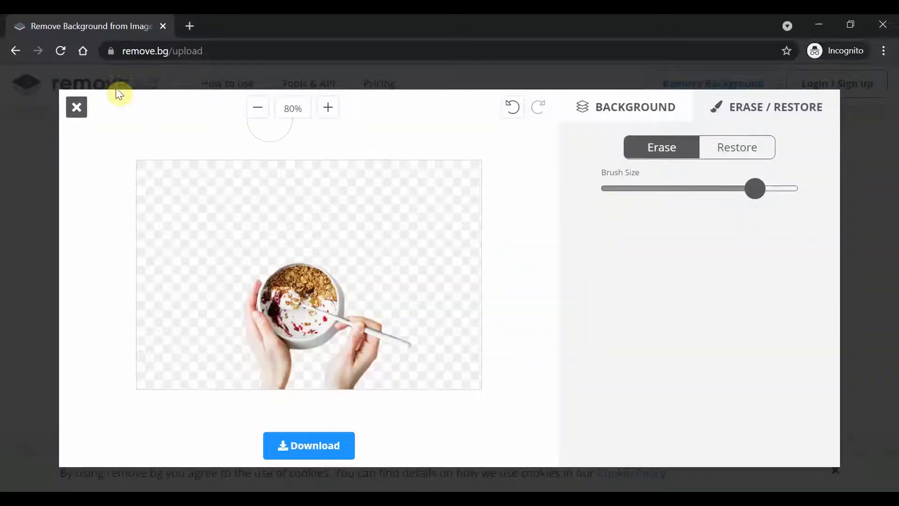
left_click(77, 108)
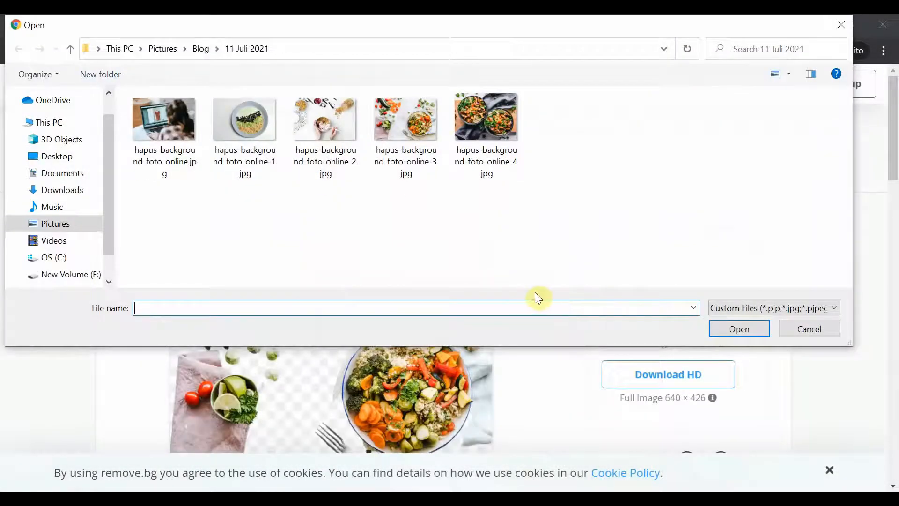
Upload hapus-background-foto-online-4.jpg for background removal
left_click(497, 136)
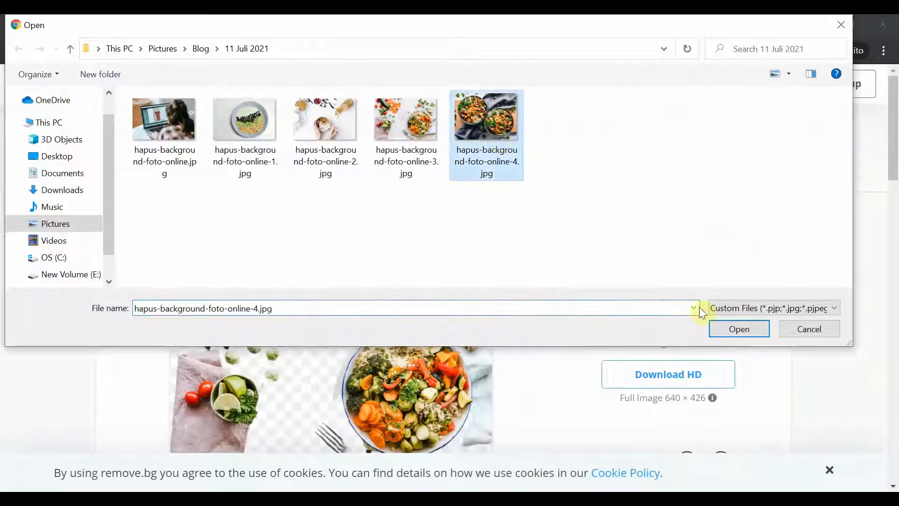
left_click(732, 328)
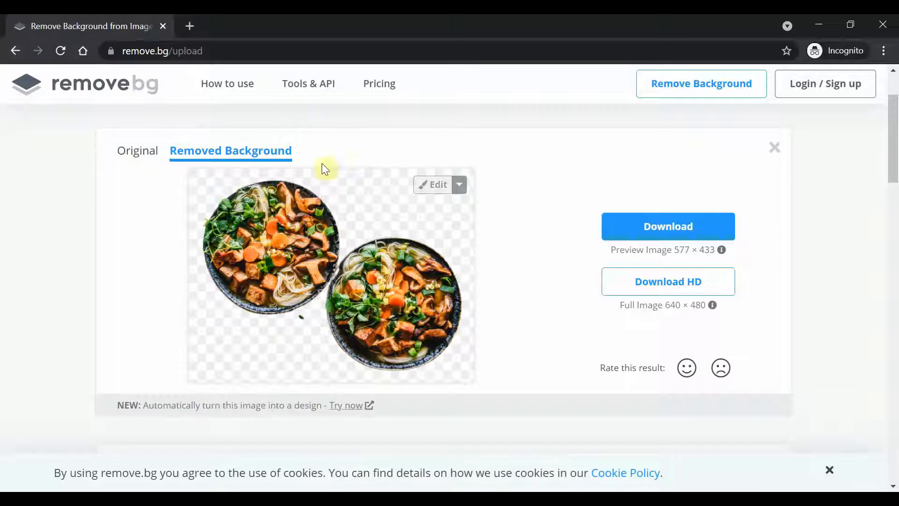
Open the two-bowl result for editing and erase the stray leaf and the lower-right bowl's edge facing the other bowl
left_click(429, 186)
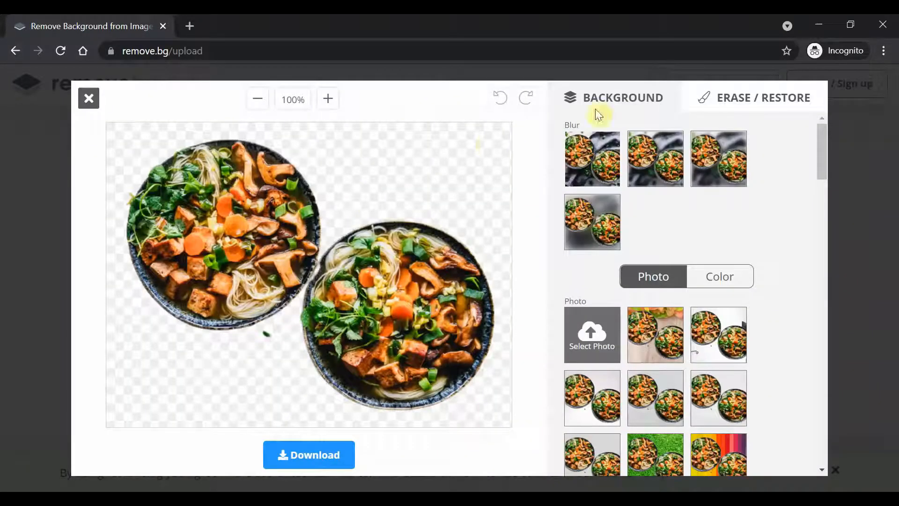
left_click(734, 102)
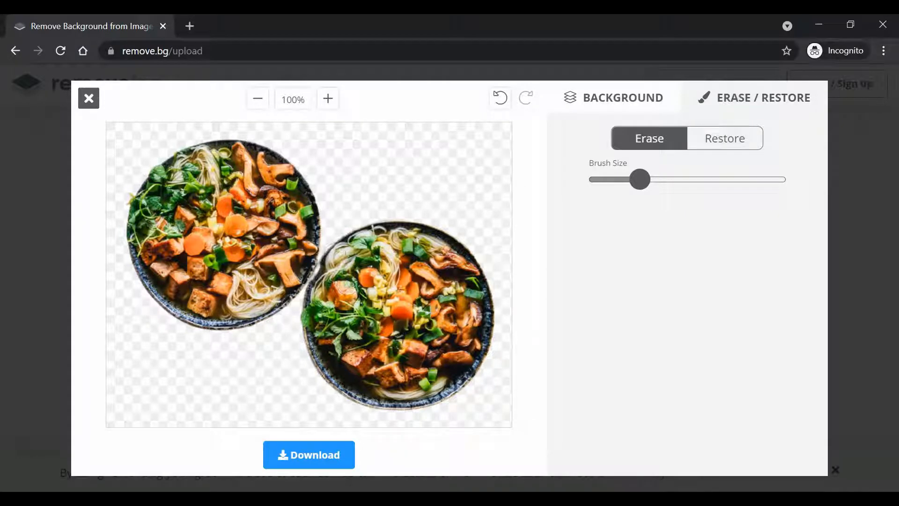
left_click(328, 99)
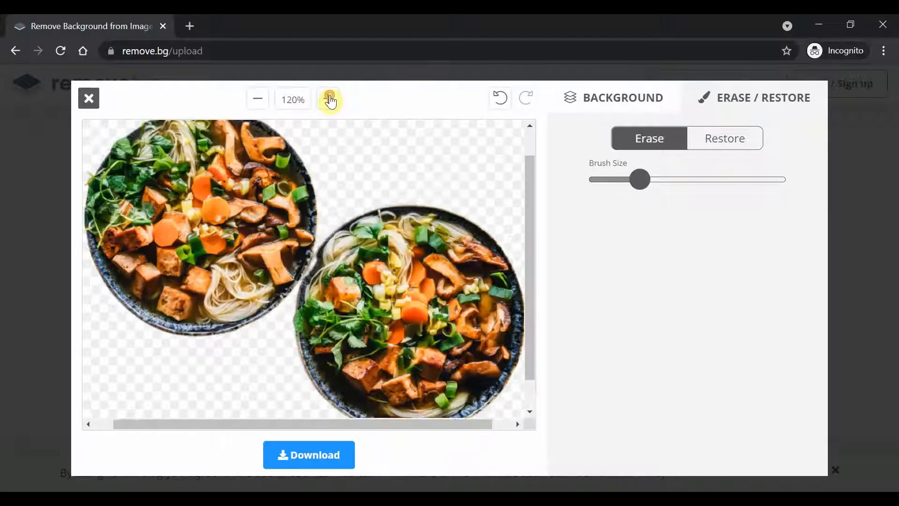
left_click(328, 98)
mouse_move(379, 206)
left_mouse_down()
mouse_move(352, 265)
mouse_move(356, 216)
mouse_move(340, 230)
mouse_move(300, 322)
mouse_move(301, 309)
mouse_move(314, 288)
mouse_move(306, 346)
mouse_move(335, 334)
mouse_move(363, 280)
mouse_move(349, 310)
mouse_move(342, 290)
mouse_move(335, 307)
left_mouse_up()
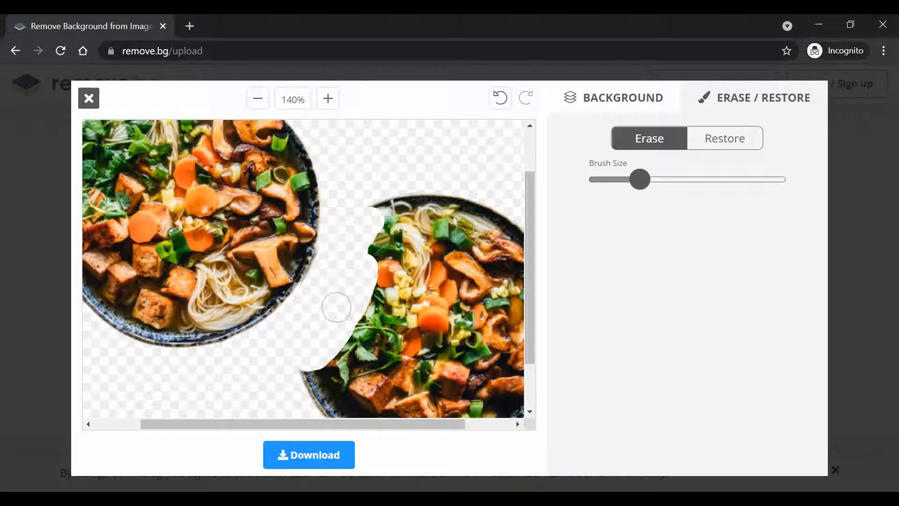
Erase the rest of the lower-right bowl with the largest brush size, keeping only the upper-left bowl
left_click(261, 100)
left_click(260, 101)
left_click(260, 101)
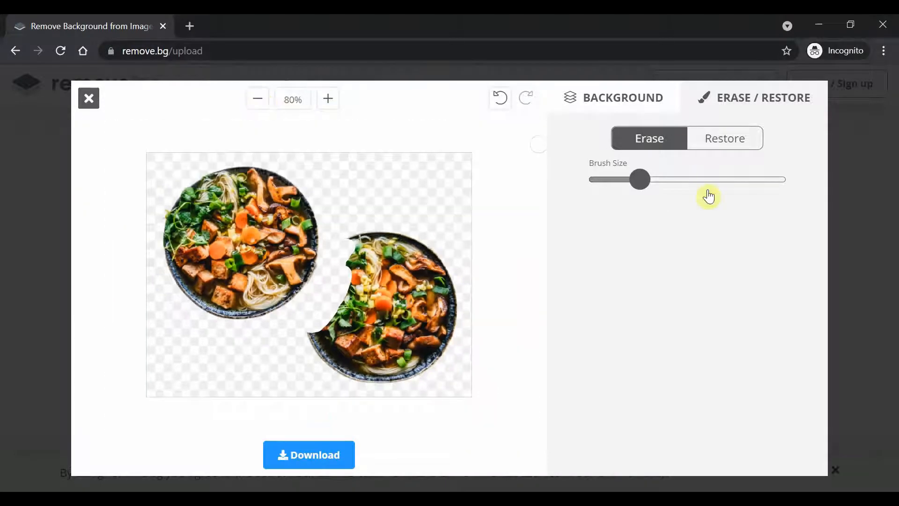
left_click_drag(651, 187, 787, 195)
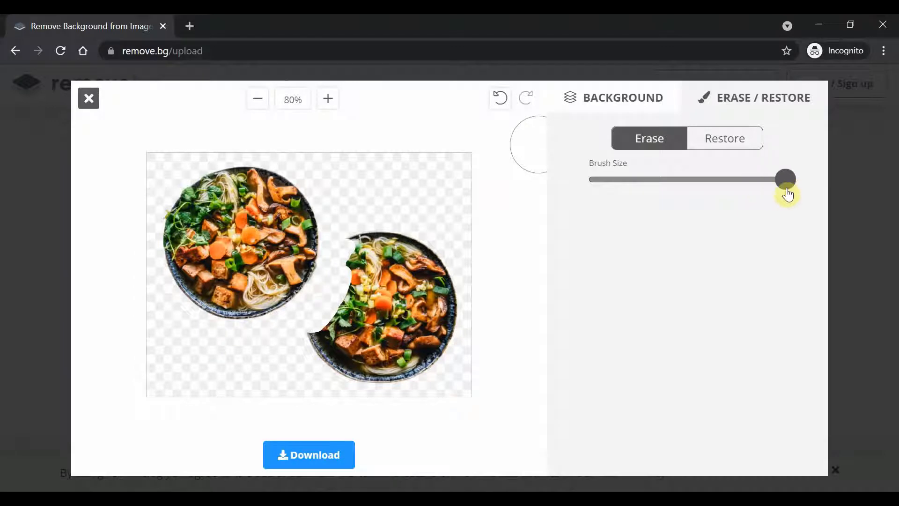
mouse_move(374, 235)
left_mouse_down()
mouse_move(422, 252)
mouse_move(435, 340)
mouse_move(420, 358)
mouse_move(387, 364)
mouse_move(330, 346)
mouse_move(355, 277)
mouse_move(369, 273)
mouse_move(390, 299)
mouse_move(383, 334)
left_mouse_up()
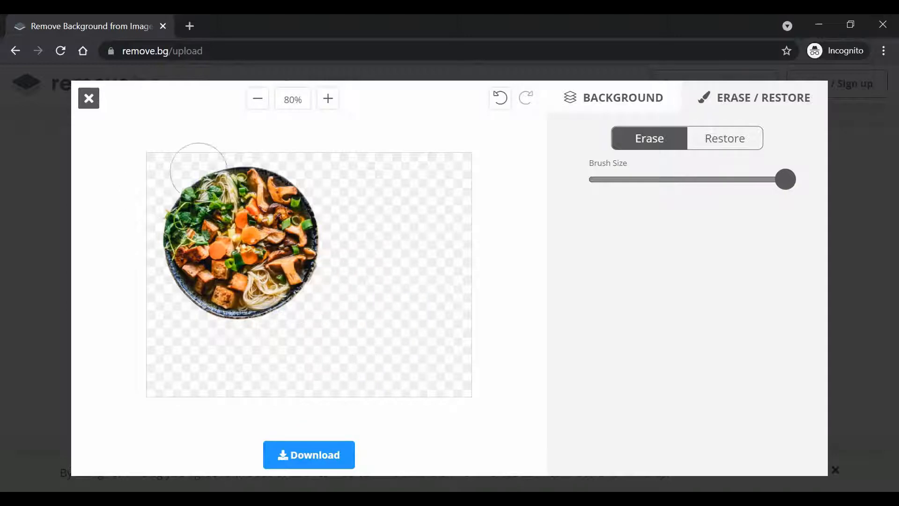
Download the edited single-bowl image and inspect it up close in the photo viewer
left_click(315, 457)
left_click(449, 304)
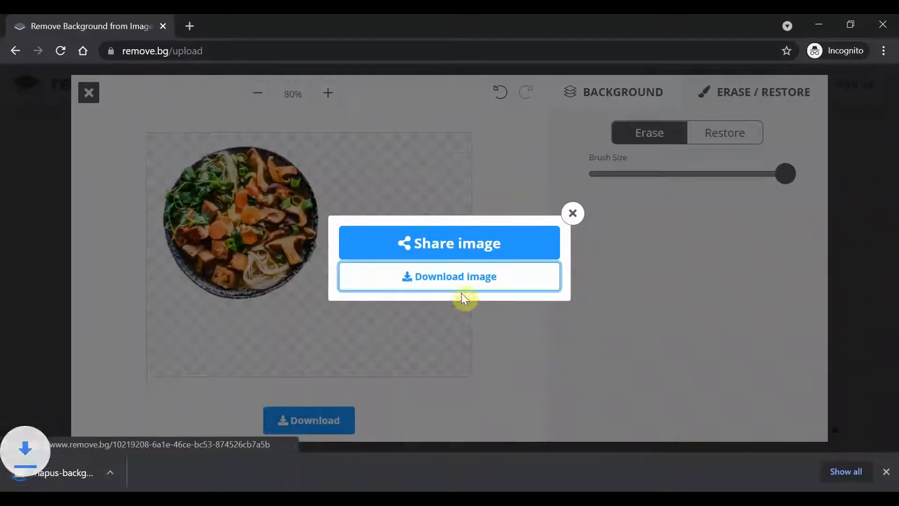
left_click(97, 470)
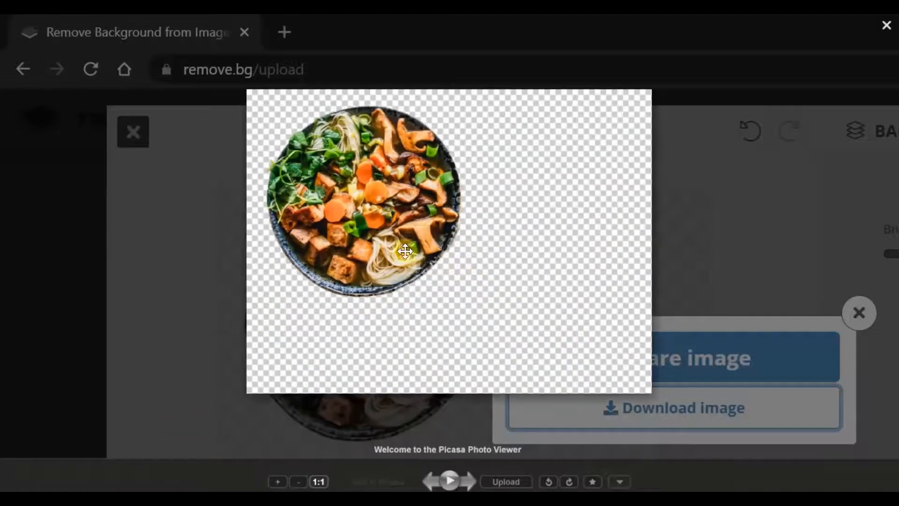
scroll(406, 250, "up", 3)
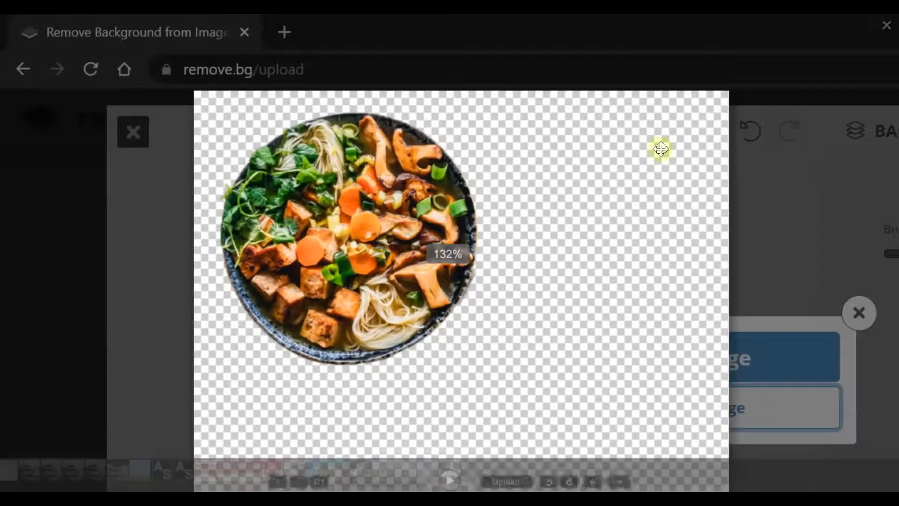
left_click(886, 25)
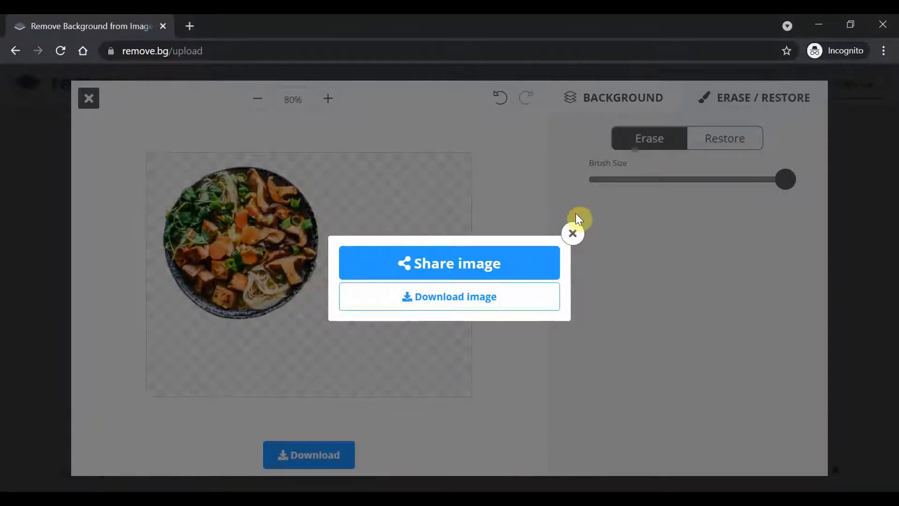
Close the download dialog and the editor, and compare the original two-bowl photo with its removed-background version
left_click(574, 234)
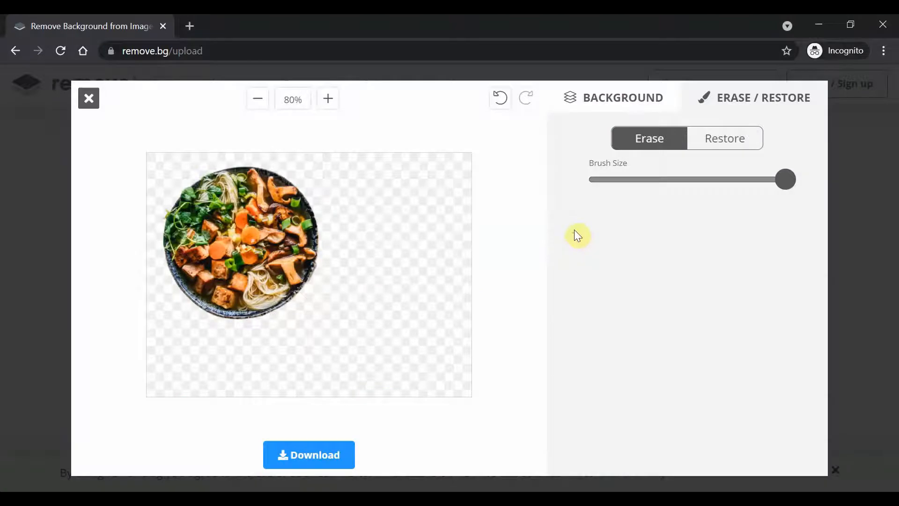
left_click(91, 99)
left_click(139, 152)
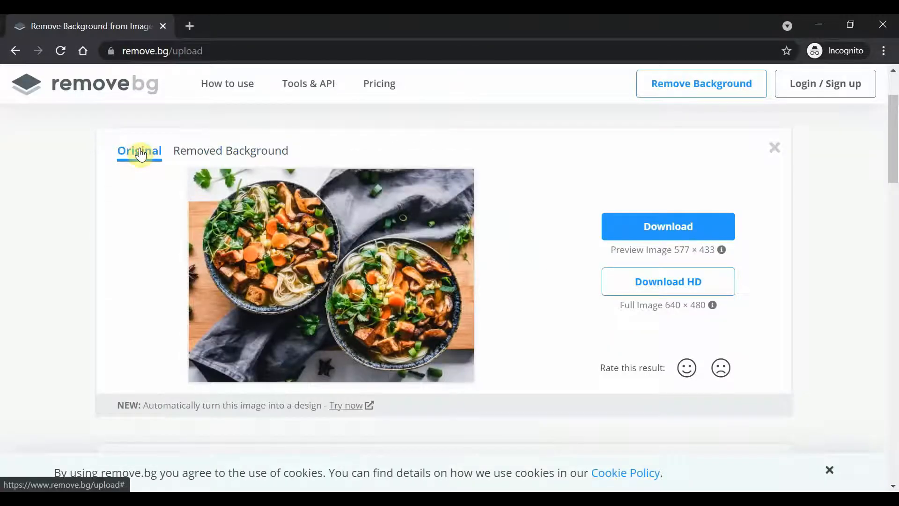
left_click(198, 151)
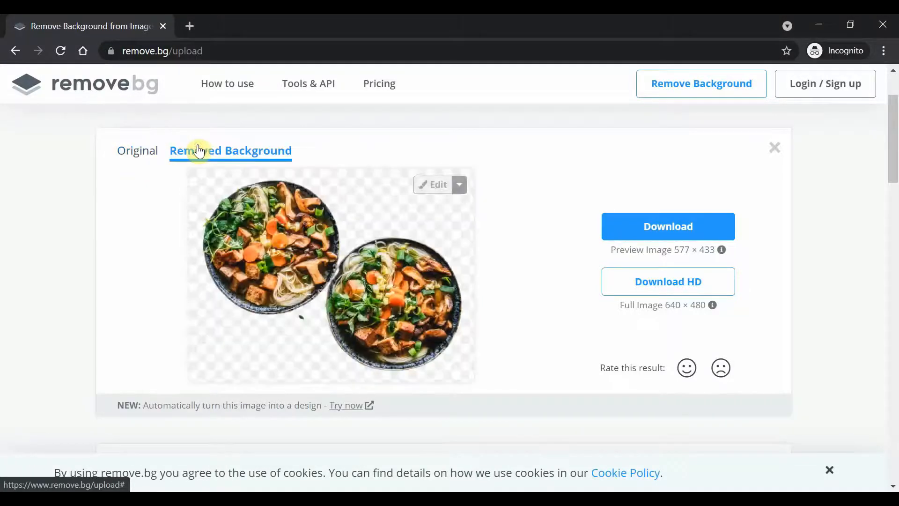
left_click(135, 150)
left_click(201, 150)
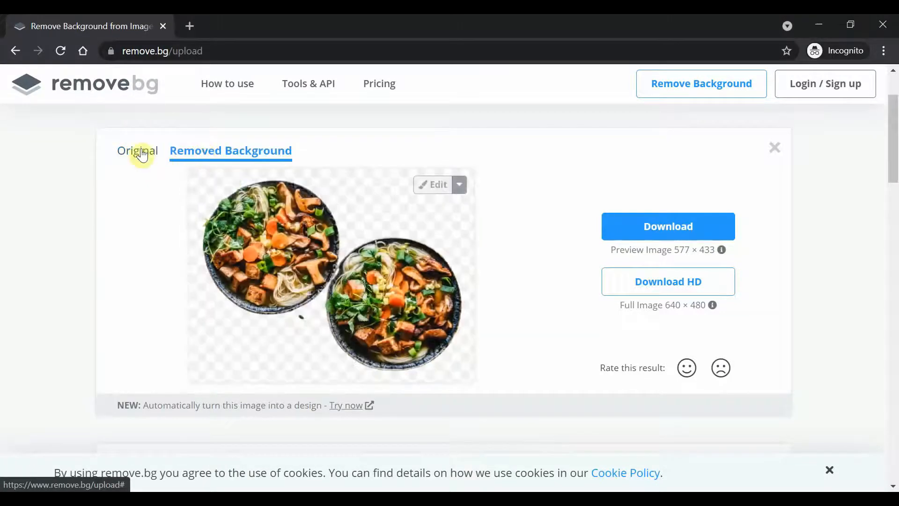
left_click(141, 155)
Return to the remove.bg home page and upload hapus-background-foto-online-3.jpg for background removal
left_click(106, 87)
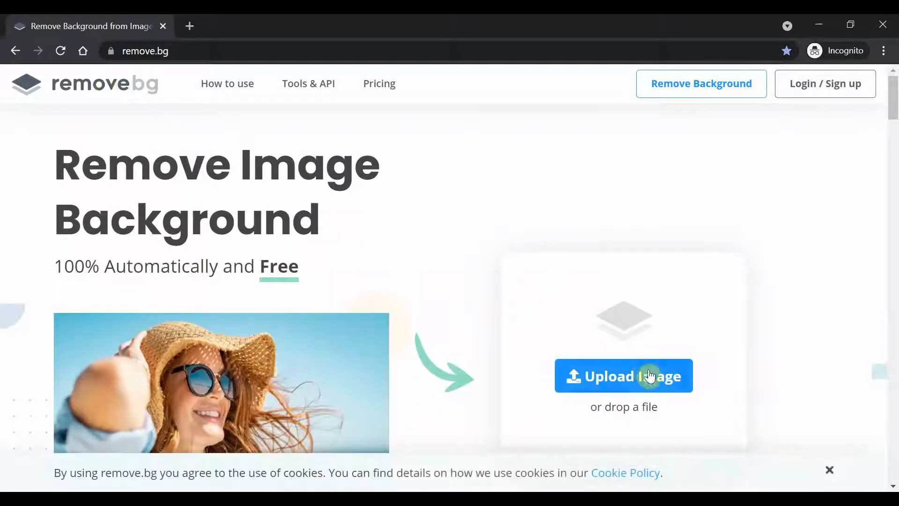
left_click(647, 375)
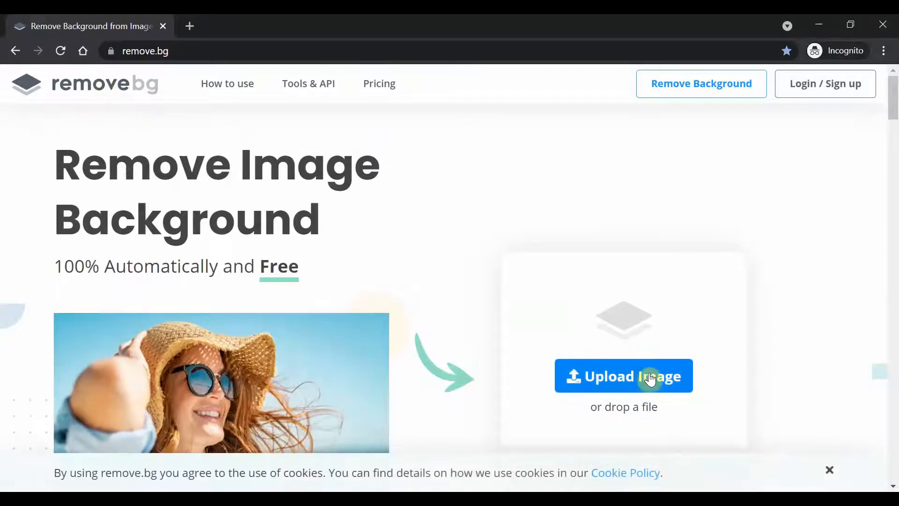
left_click(651, 378)
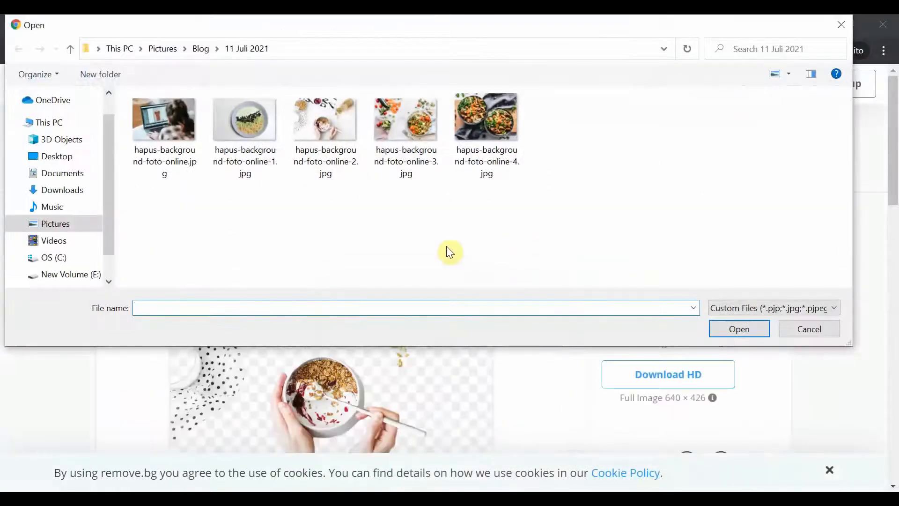
left_click(415, 147)
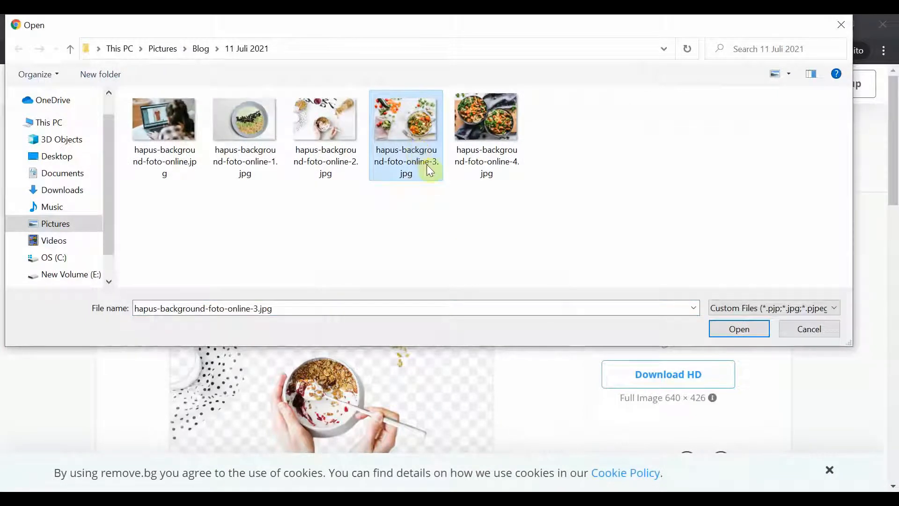
left_click(724, 327)
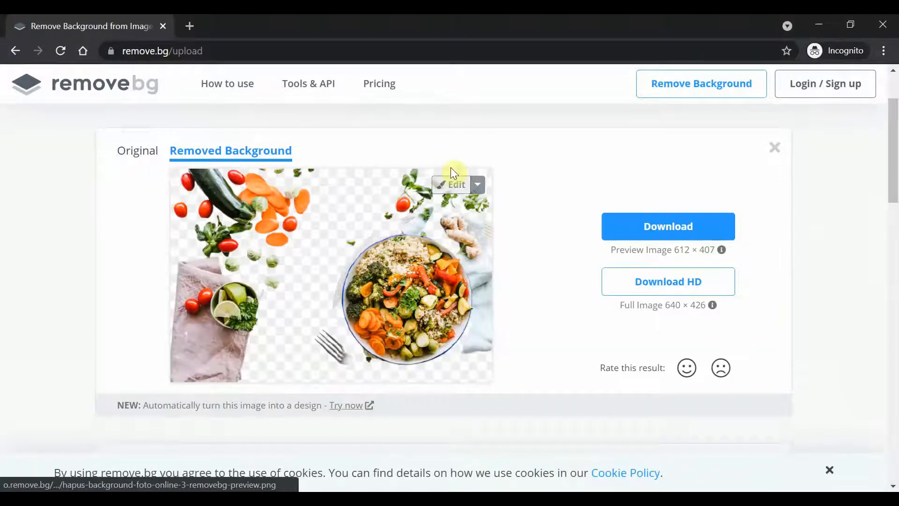
Open the salad result for editing and erase the loose vegetables, the lime bowl with its cloth, and the fork using a larger brush
left_click(450, 187)
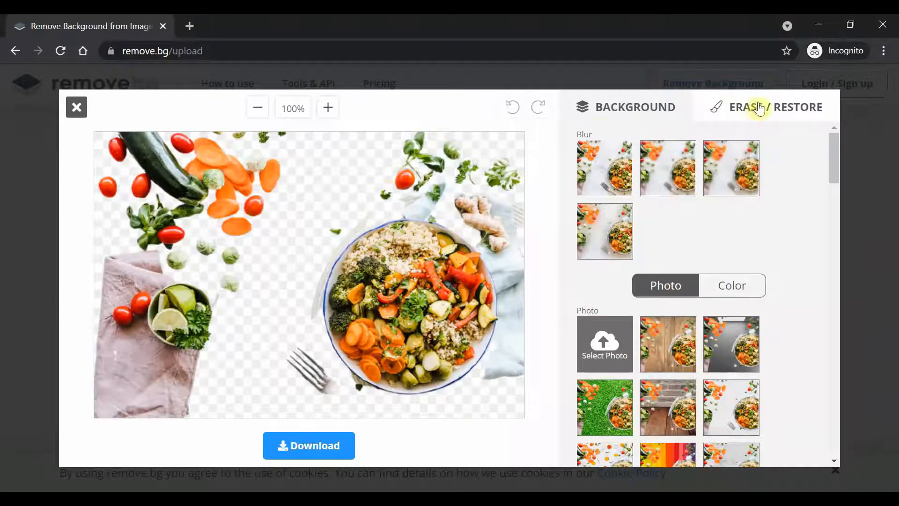
left_click(764, 104)
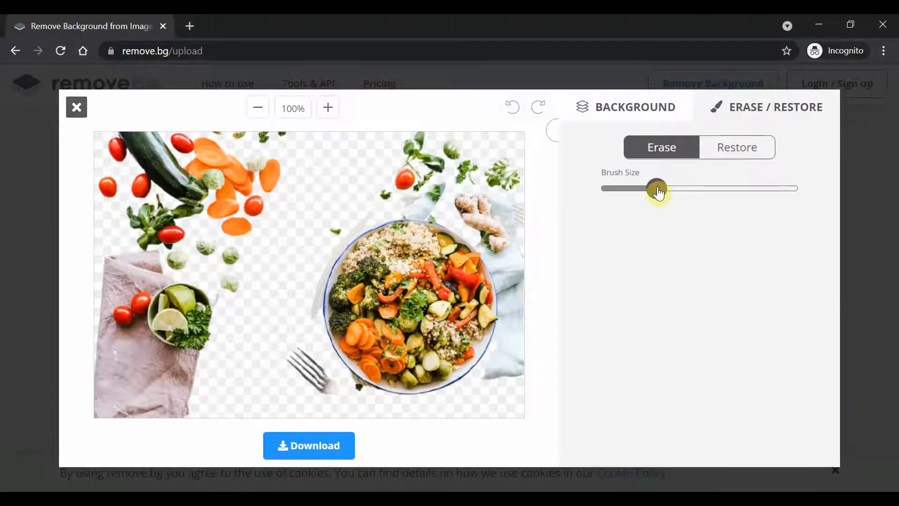
left_click_drag(659, 193, 708, 194)
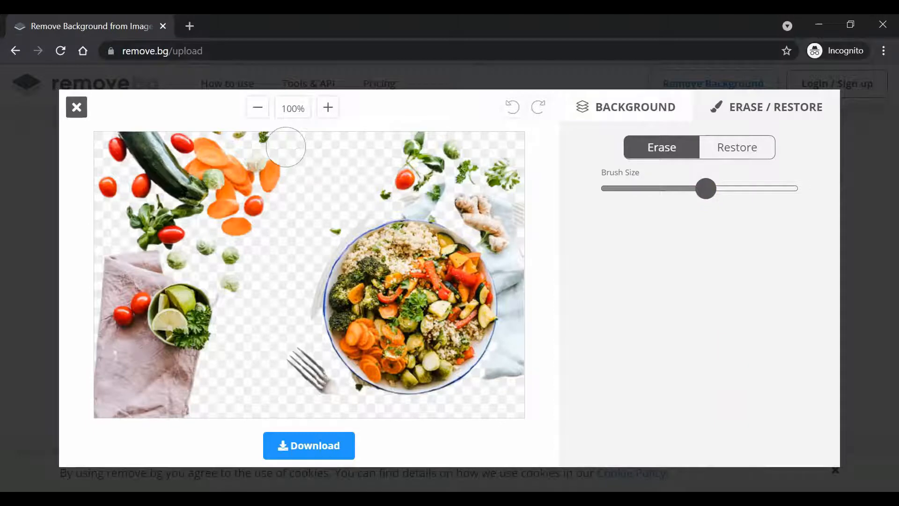
mouse_move(286, 147)
left_mouse_down()
mouse_move(115, 145)
mouse_move(116, 153)
mouse_move(267, 170)
mouse_move(273, 185)
mouse_move(241, 233)
mouse_move(233, 283)
mouse_move(185, 391)
mouse_move(173, 402)
mouse_move(90, 406)
mouse_move(103, 379)
mouse_move(114, 257)
mouse_move(114, 357)
mouse_move(136, 392)
mouse_move(162, 374)
mouse_move(151, 372)
mouse_move(175, 347)
mouse_move(135, 345)
mouse_move(173, 337)
mouse_move(199, 309)
mouse_move(199, 291)
mouse_move(188, 290)
mouse_move(135, 313)
mouse_move(144, 197)
mouse_move(137, 174)
mouse_move(116, 179)
mouse_move(126, 222)
mouse_move(145, 224)
mouse_move(160, 186)
mouse_move(239, 189)
mouse_move(205, 251)
mouse_move(200, 204)
mouse_move(182, 219)
mouse_move(162, 294)
left_mouse_up()
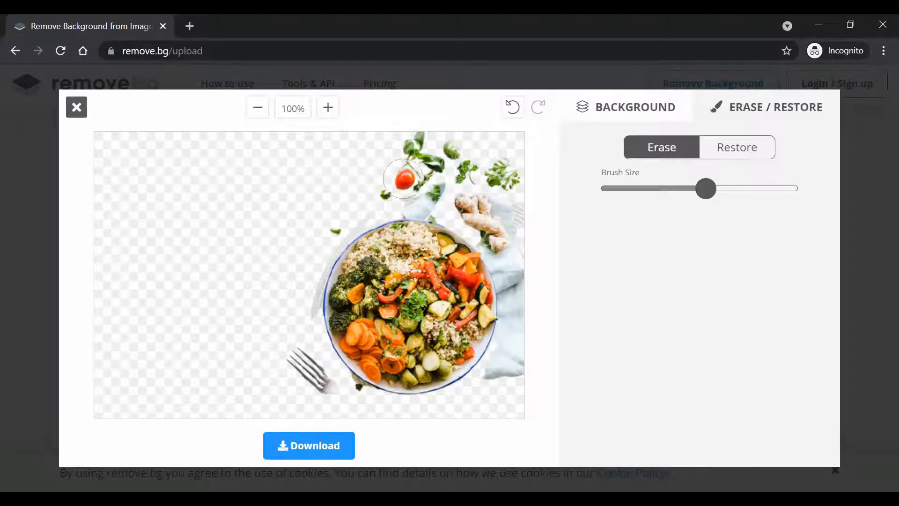
mouse_move(403, 178)
left_mouse_down()
mouse_move(506, 177)
mouse_move(445, 145)
mouse_move(452, 175)
mouse_move(498, 217)
mouse_move(494, 206)
left_mouse_up()
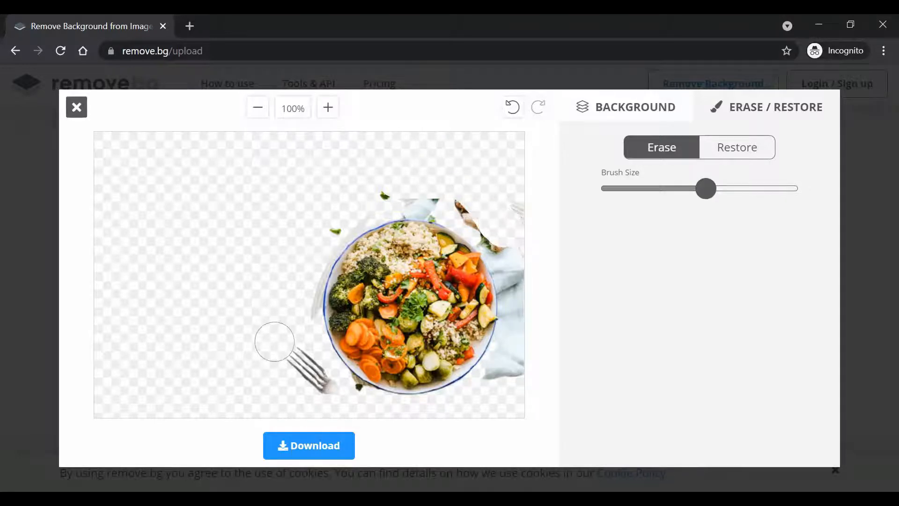
left_click_drag(274, 341, 332, 398)
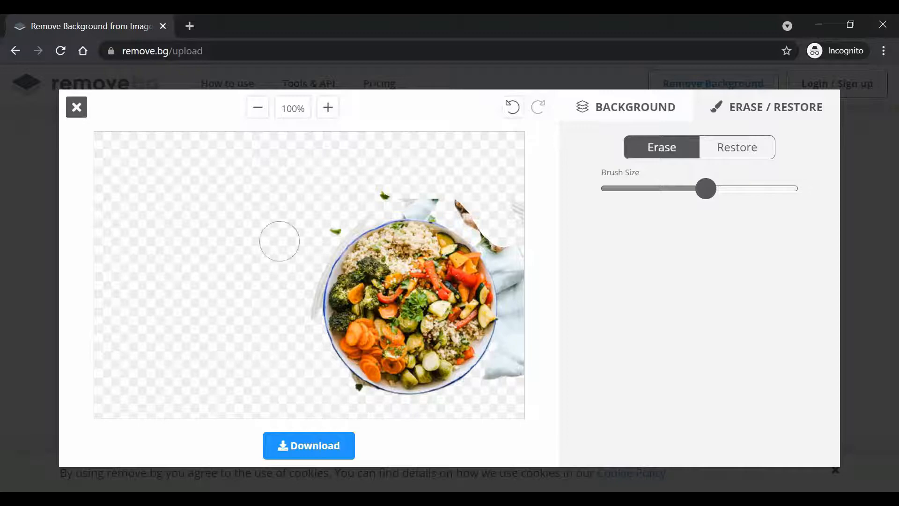
Erase the remaining ginger, leaf scraps and most of the blue cloth around the salad bowl with a smaller brush
left_click_drag(705, 190, 645, 192)
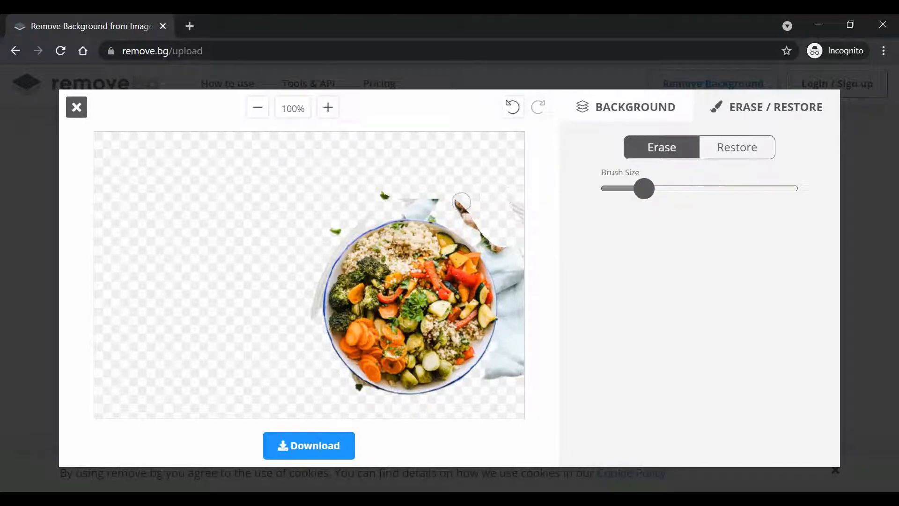
mouse_move(466, 210)
left_mouse_down()
mouse_move(502, 245)
mouse_move(515, 202)
left_mouse_up()
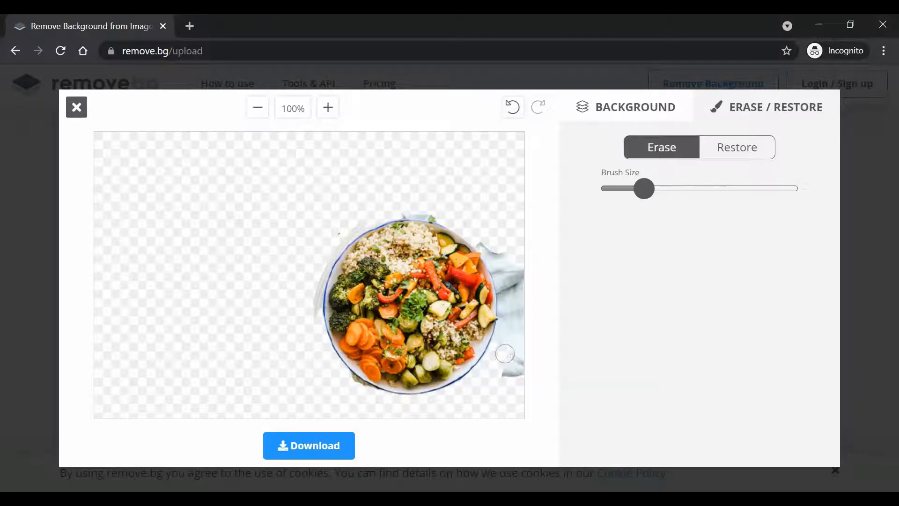
left_click_drag(505, 354, 506, 381)
mouse_move(516, 334)
left_mouse_down()
mouse_move(517, 314)
mouse_move(520, 379)
mouse_move(513, 331)
mouse_move(525, 263)
mouse_move(506, 250)
mouse_move(510, 273)
left_mouse_up()
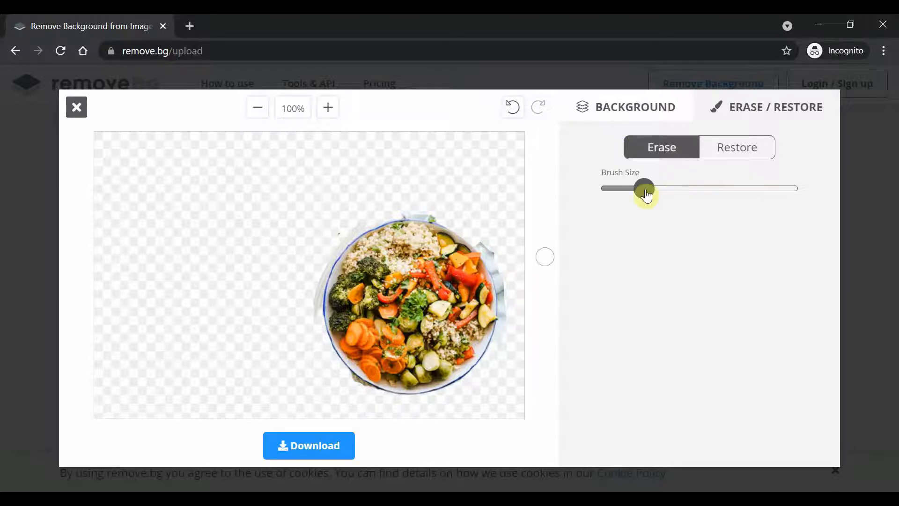
Erase the grey shadow along the salad bowl's upper-left rim and the cloth scrap above it, using a finer brush at 220% zoom
left_click_drag(645, 190, 620, 193)
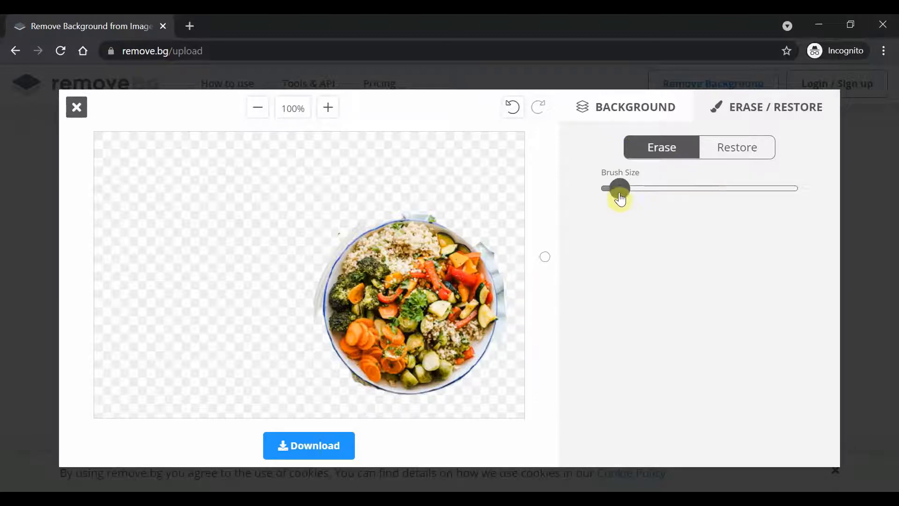
left_click(329, 108)
left_click(329, 109)
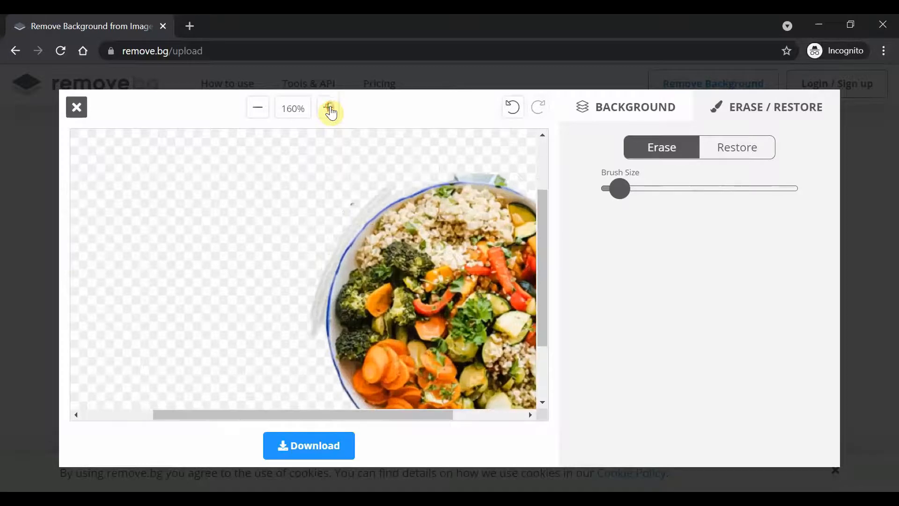
left_click_drag(366, 417, 414, 416)
left_click(329, 109)
left_click(329, 109)
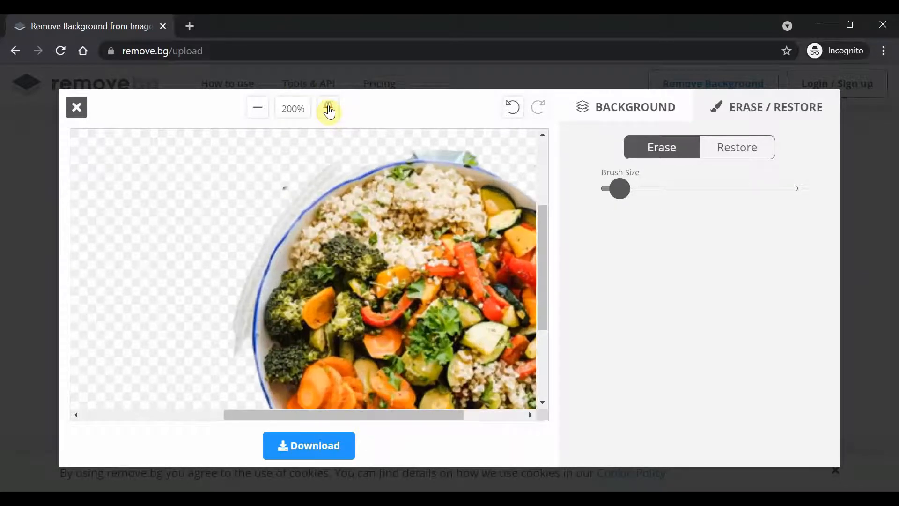
left_click(330, 108)
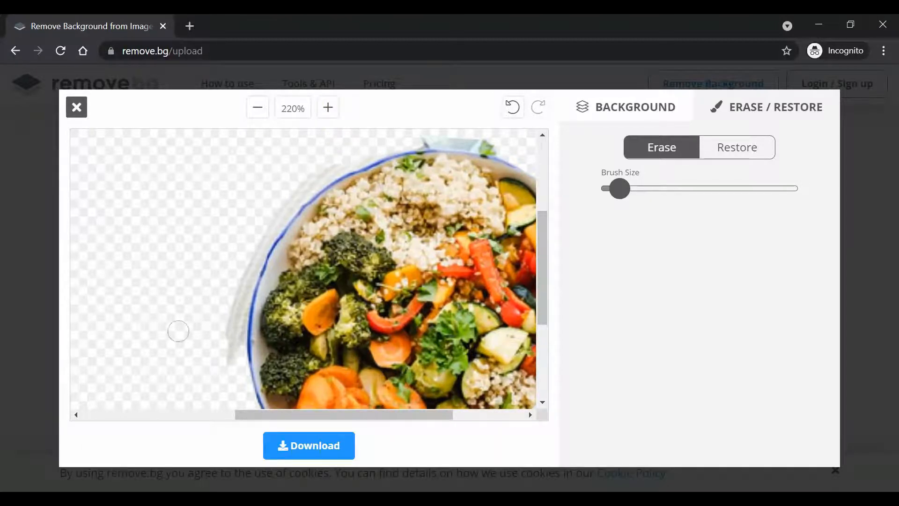
left_click_drag(221, 380, 228, 300)
left_click_drag(245, 257, 303, 186)
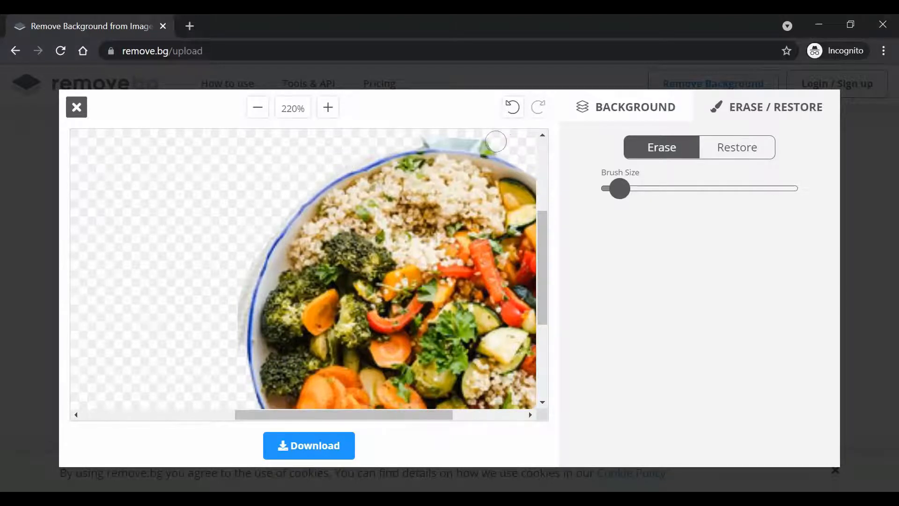
left_click_drag(496, 141, 483, 138)
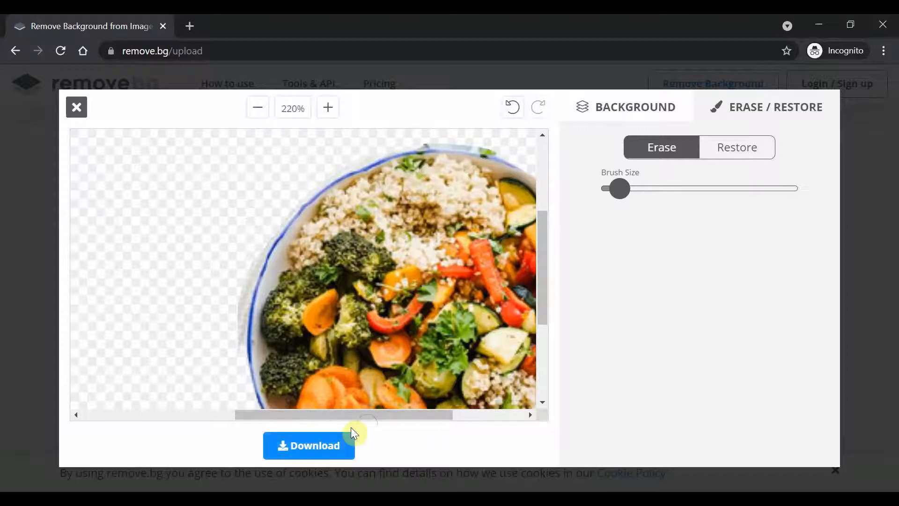
Erase most of the blue cloth along the salad bowl's right rim
left_click_drag(366, 416, 459, 416)
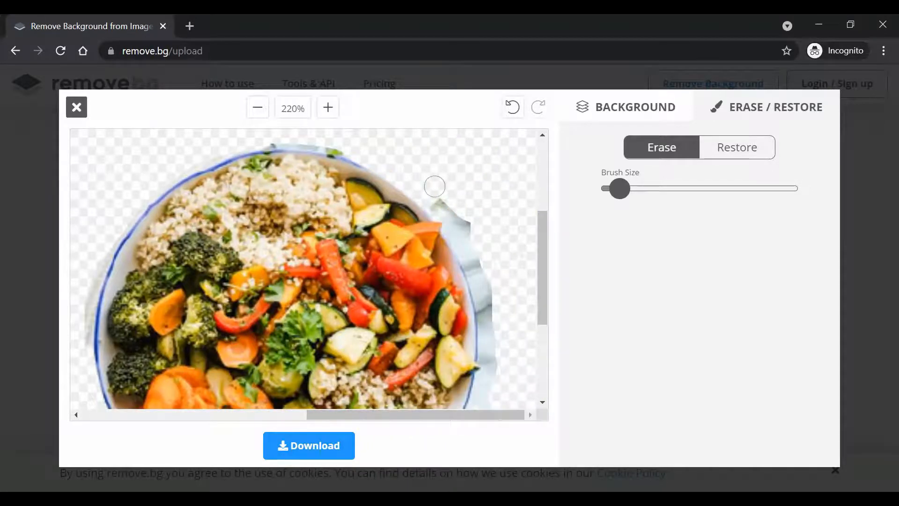
left_click_drag(434, 186, 496, 282)
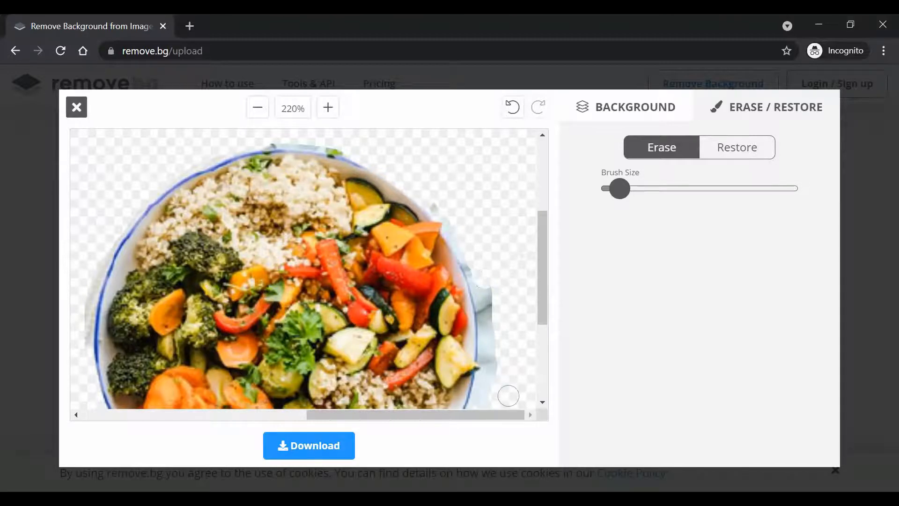
mouse_move(500, 388)
left_mouse_down()
mouse_move(490, 276)
mouse_move(499, 273)
mouse_move(485, 298)
mouse_move(493, 261)
left_mouse_up()
scroll(489, 286, "down", 3)
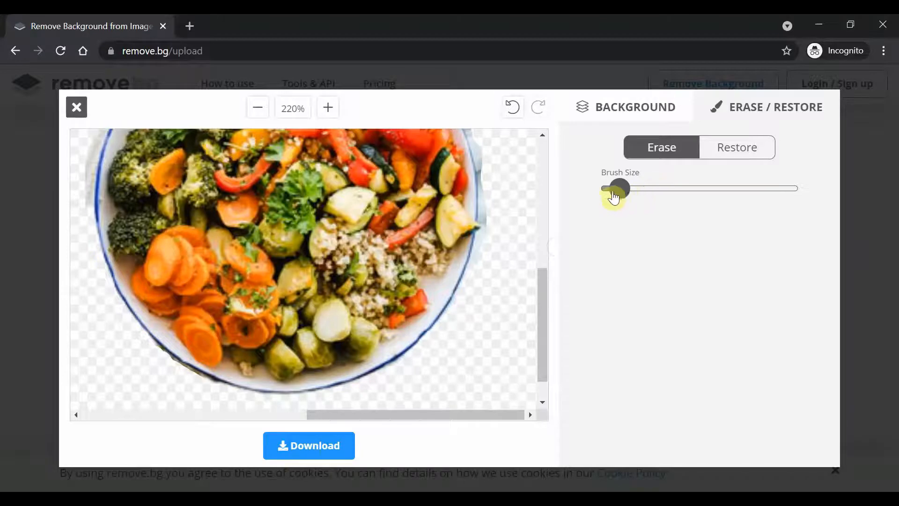
Erase the dark fringe along the bowl's lower-left rim with a slightly smaller brush at 300% zoom
left_click_drag(619, 196, 614, 197)
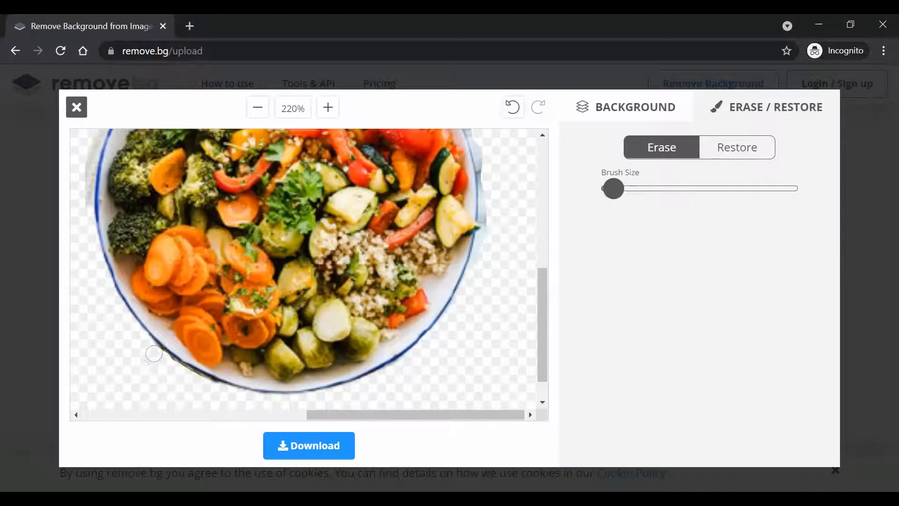
left_click(330, 109)
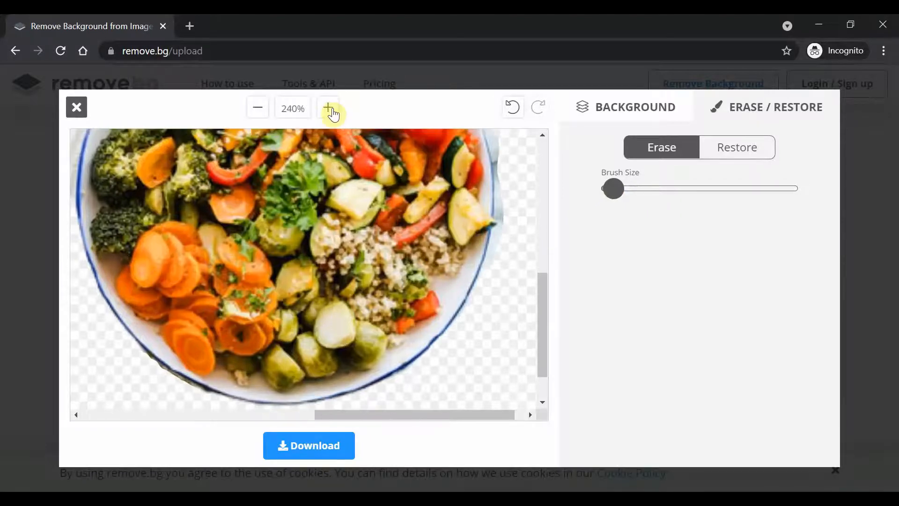
left_click(331, 110)
left_click(331, 109)
left_click(331, 109)
scroll(150, 394, "down", 2)
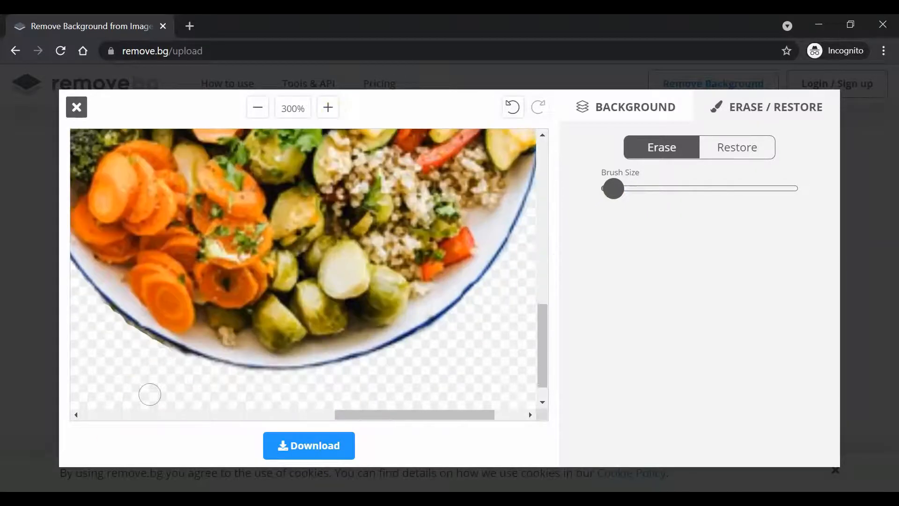
left_click(128, 331)
Erase the grey shadow along the bowl's left rim and restore the piece of rim cut away by the brush
scroll(404, 395, "up", 5)
scroll(396, 403, "up", 3)
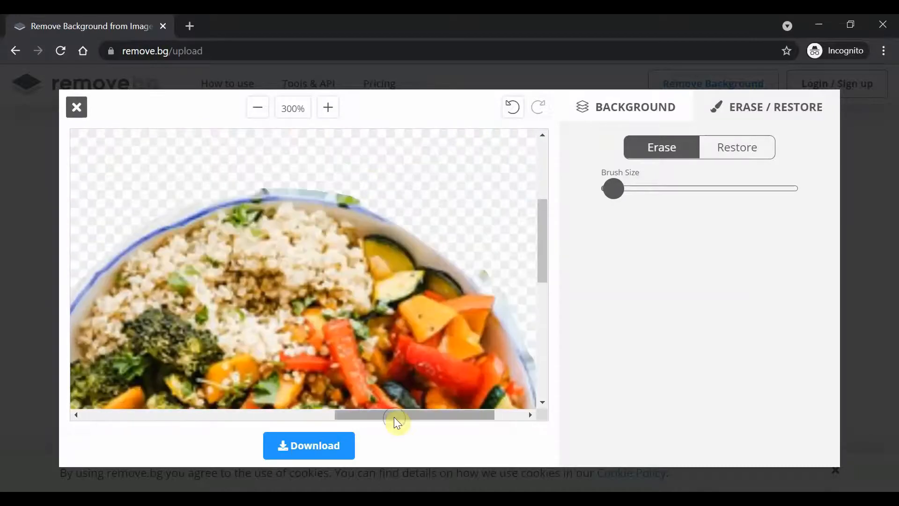
left_click_drag(393, 417, 289, 425)
scroll(280, 314, "down", 5)
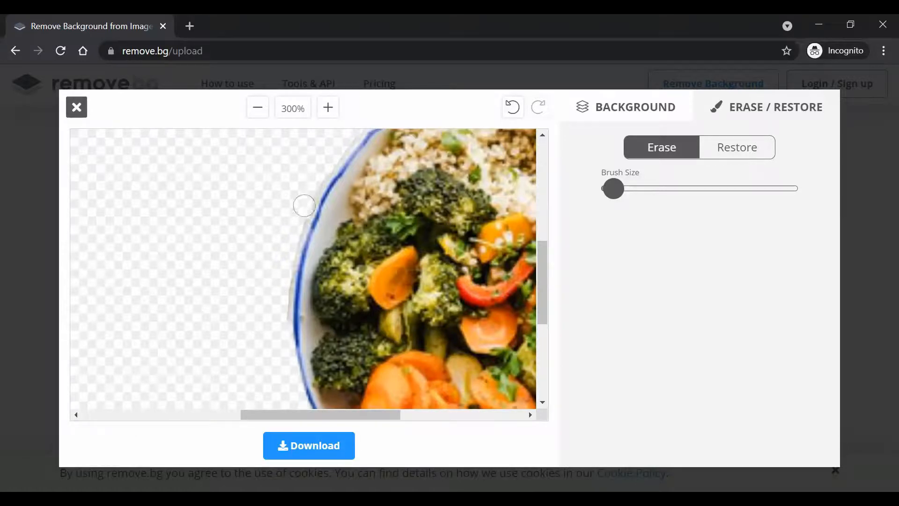
mouse_move(305, 204)
left_mouse_down()
mouse_move(339, 178)
mouse_move(330, 175)
left_mouse_up()
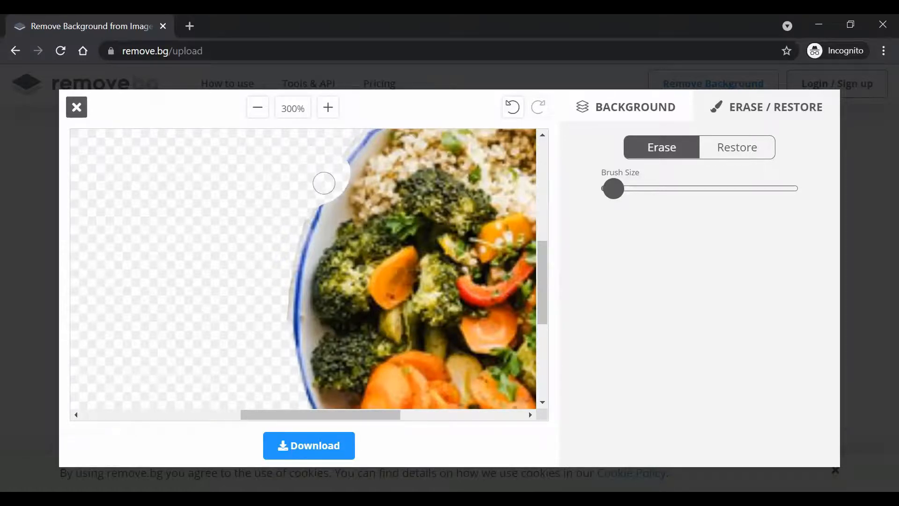
left_click(736, 150)
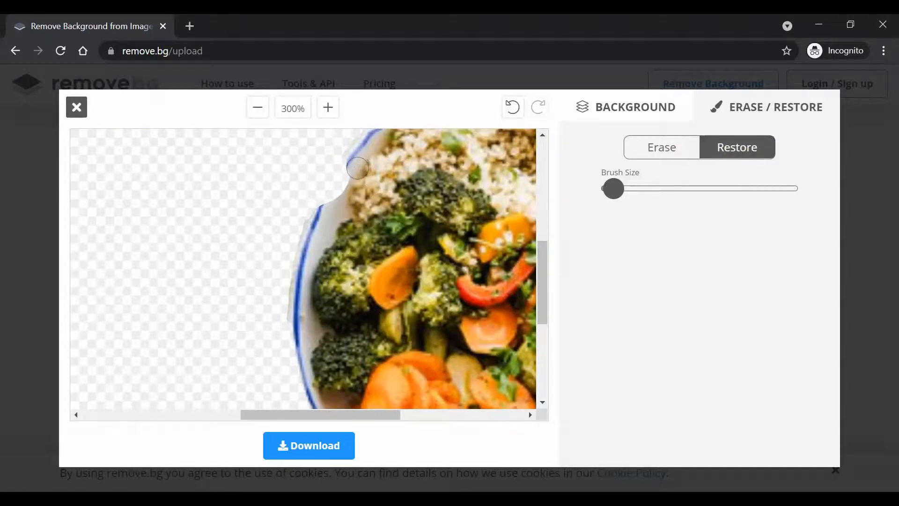
left_click_drag(354, 174, 330, 202)
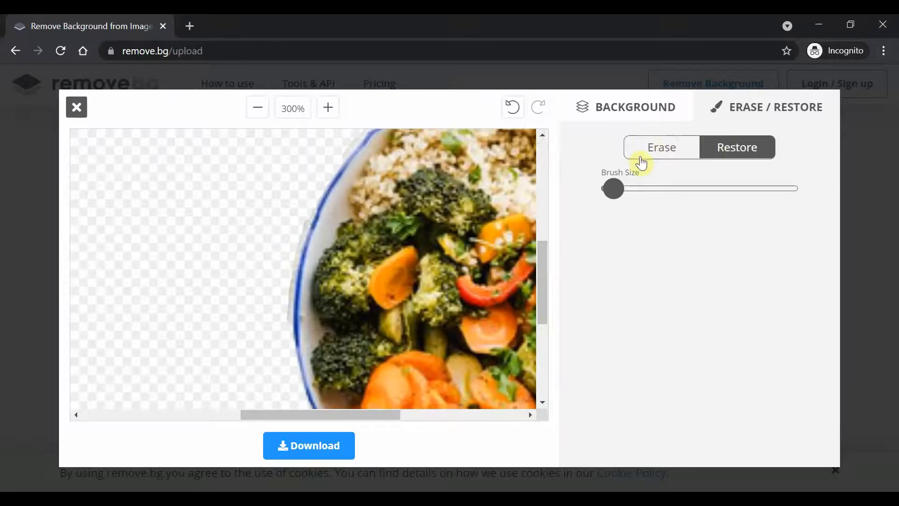
left_click(661, 150)
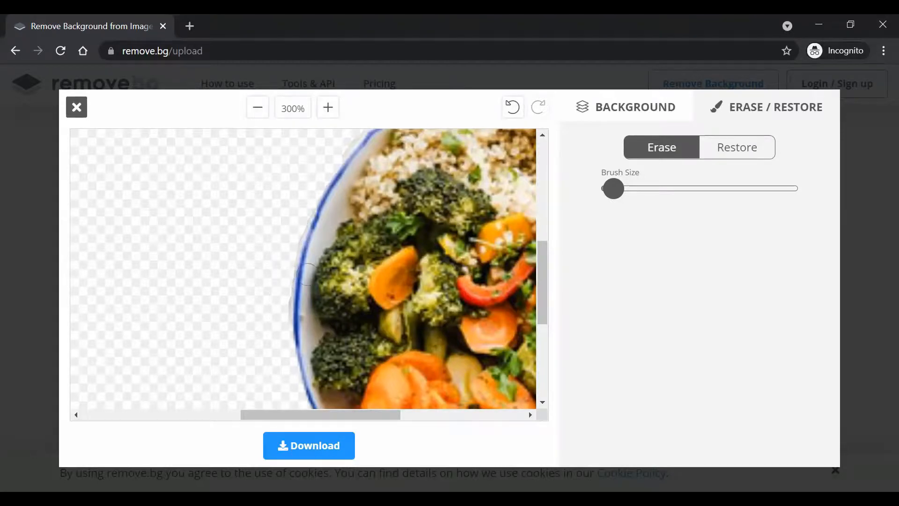
Erase the thin strip of cloth and leaf scraps above the bowl's top rim
scroll(340, 243, "up", 3)
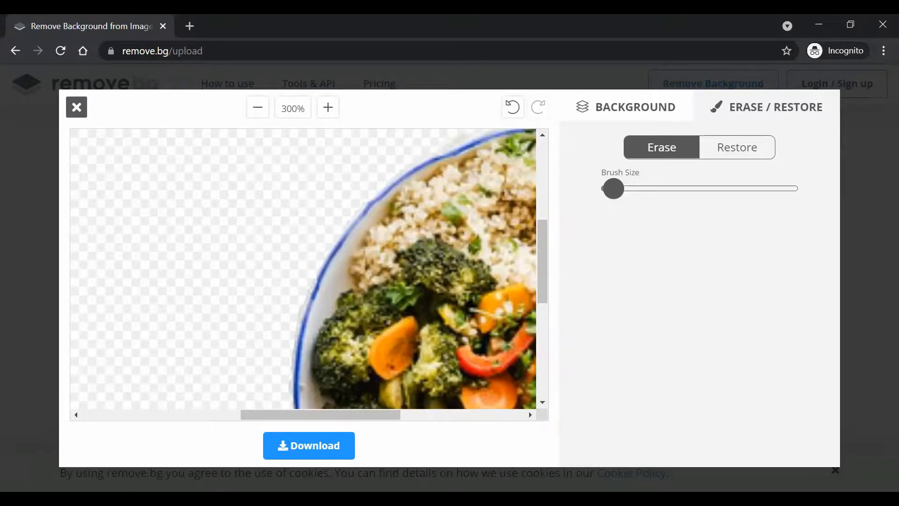
left_click_drag(351, 411, 420, 410)
scroll(438, 180, "up", 2)
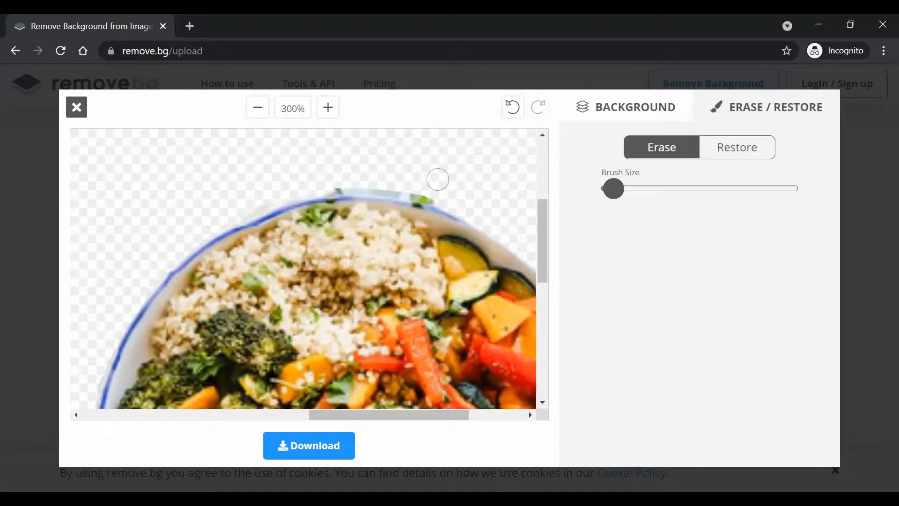
left_click_drag(437, 193, 411, 187)
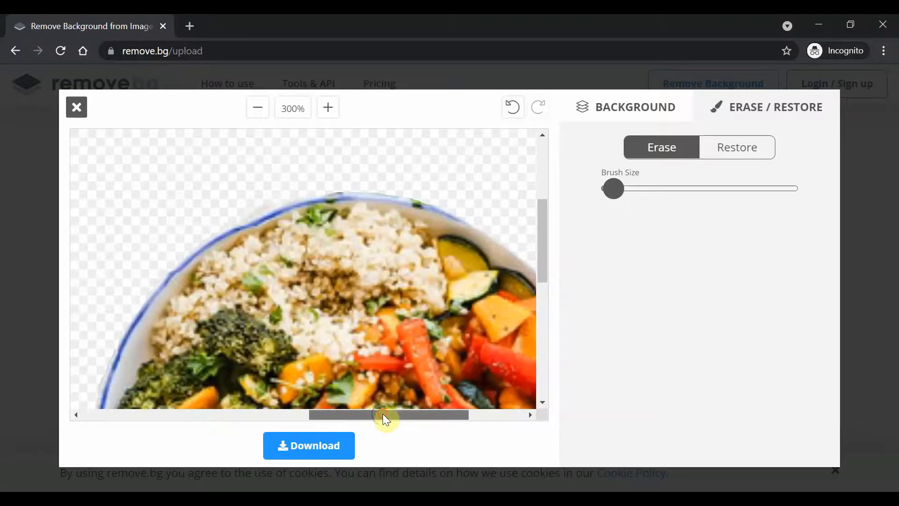
Erase the remaining blue cloth along the bowl's right rim, working around the zucchini tip that overhangs the edge
left_click_drag(388, 415, 454, 414)
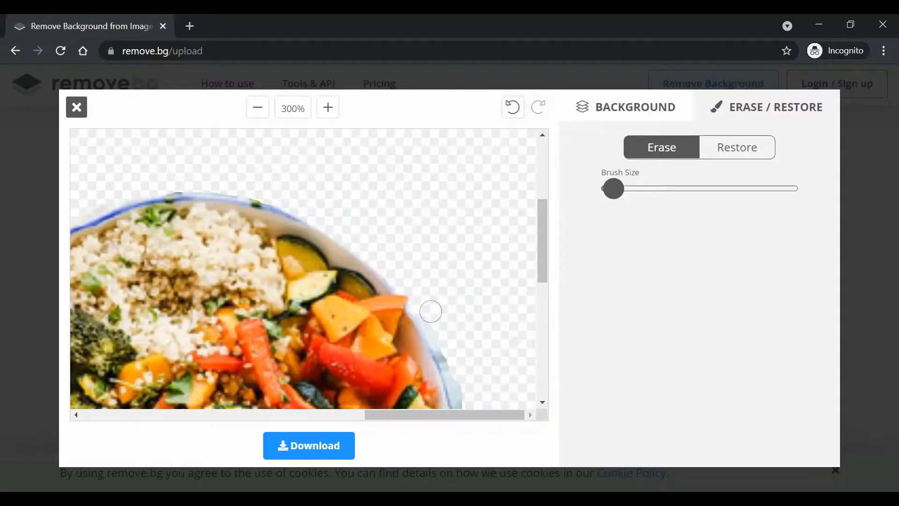
scroll(432, 322, "down", 2)
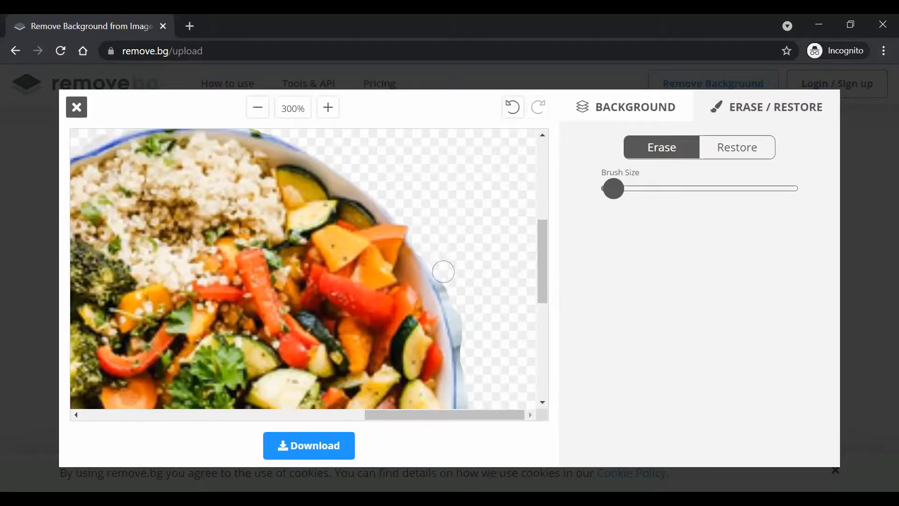
scroll(456, 301, "down", 2)
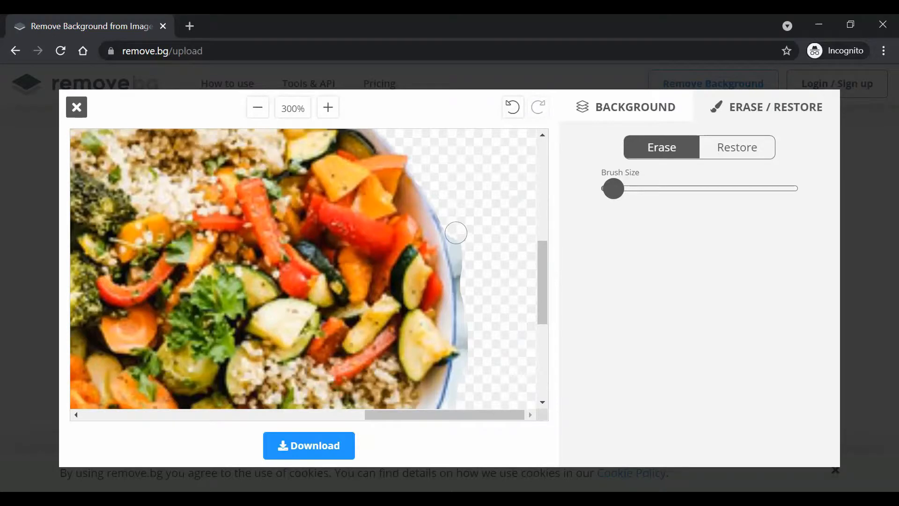
left_click_drag(456, 233, 466, 273)
scroll(468, 277, "down", 2)
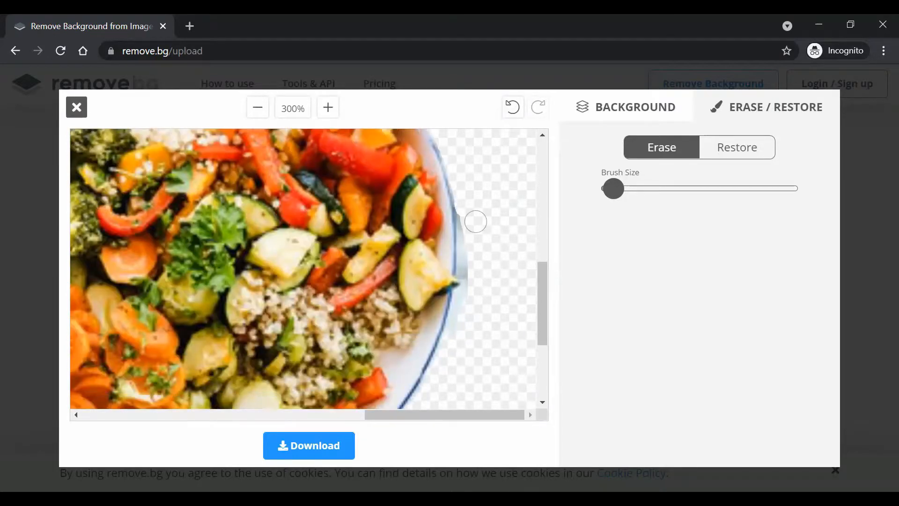
left_click_drag(470, 226, 470, 264)
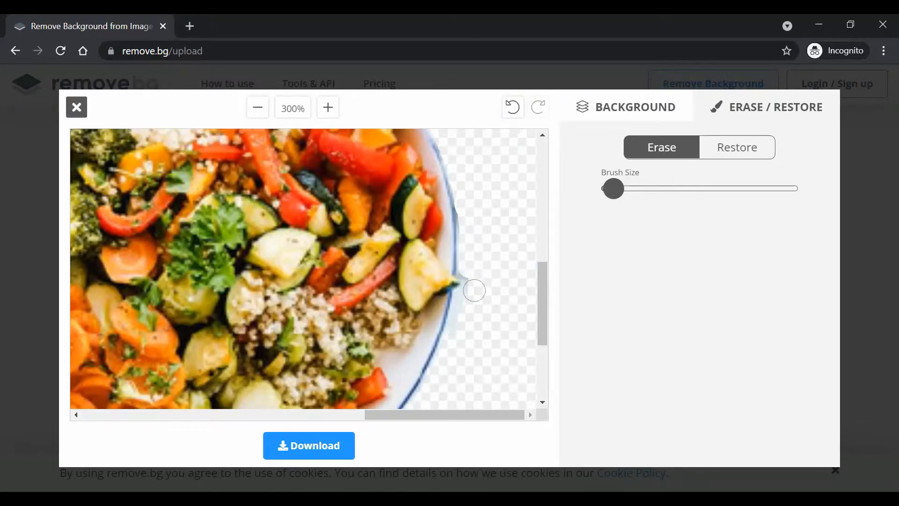
left_click(474, 282)
left_click(466, 269)
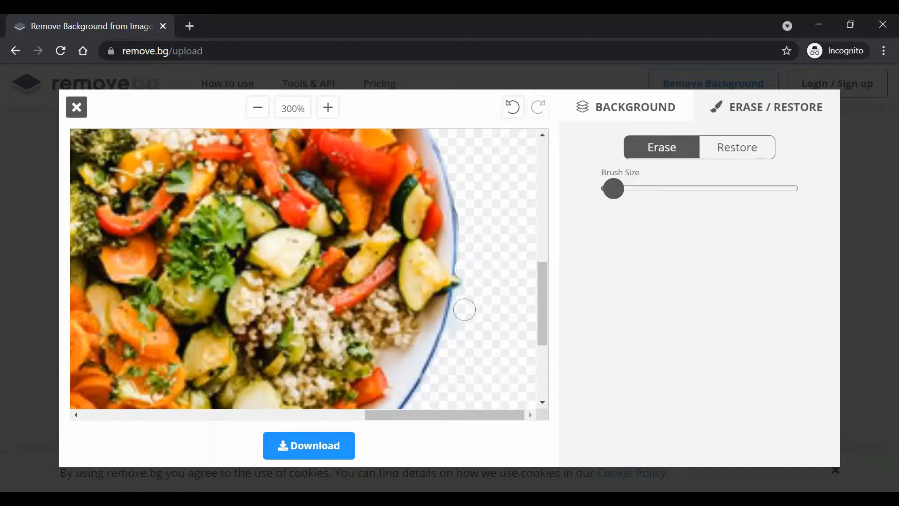
scroll(470, 281, "down", 3)
scroll(399, 299, "up", 2)
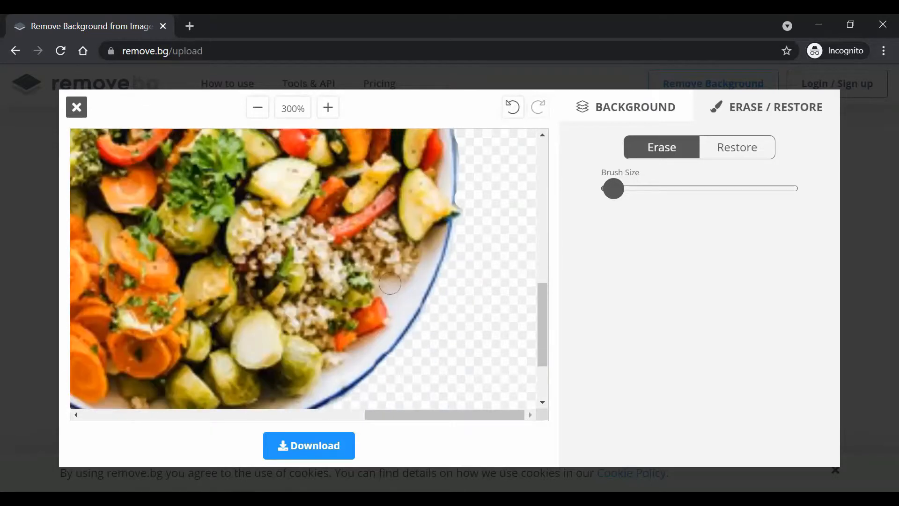
Return the salad image to 100% zoom and download the edited transparent image
left_click(258, 109)
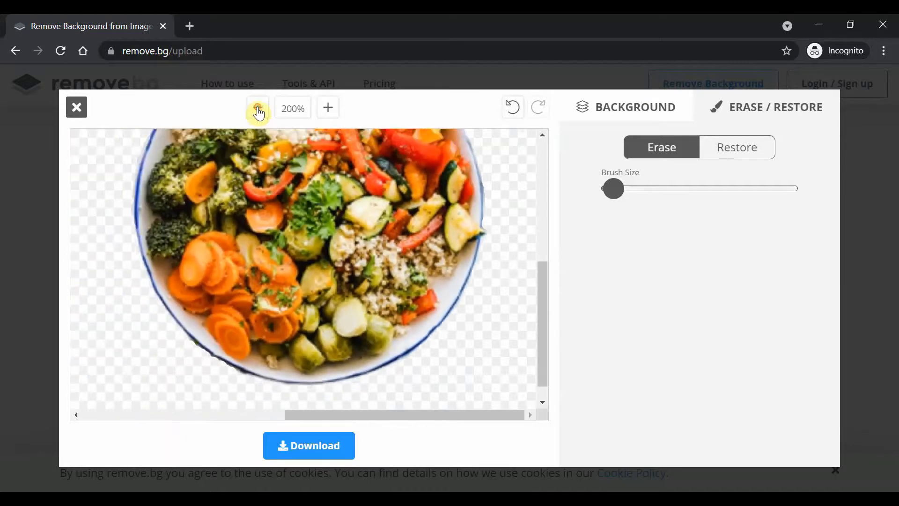
left_click(258, 109)
left_click(257, 109)
left_click(257, 108)
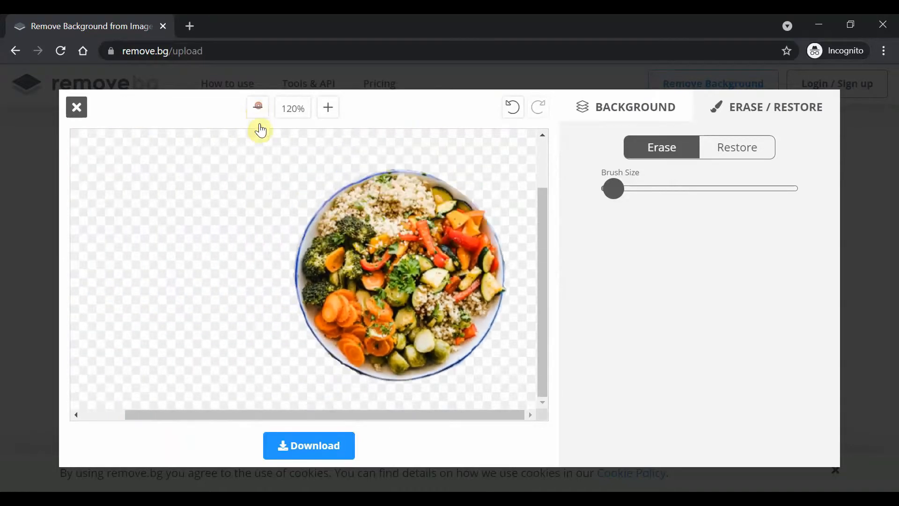
left_click(256, 111)
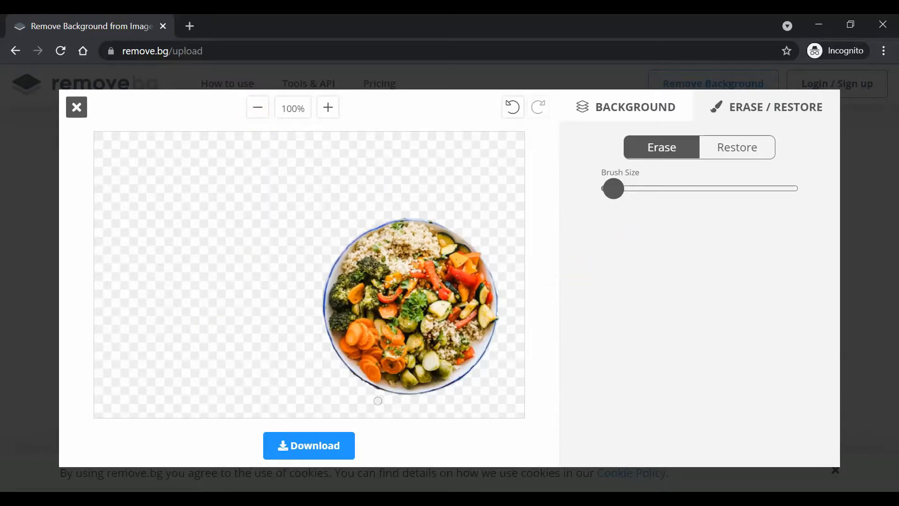
left_click(341, 448)
left_click(474, 308)
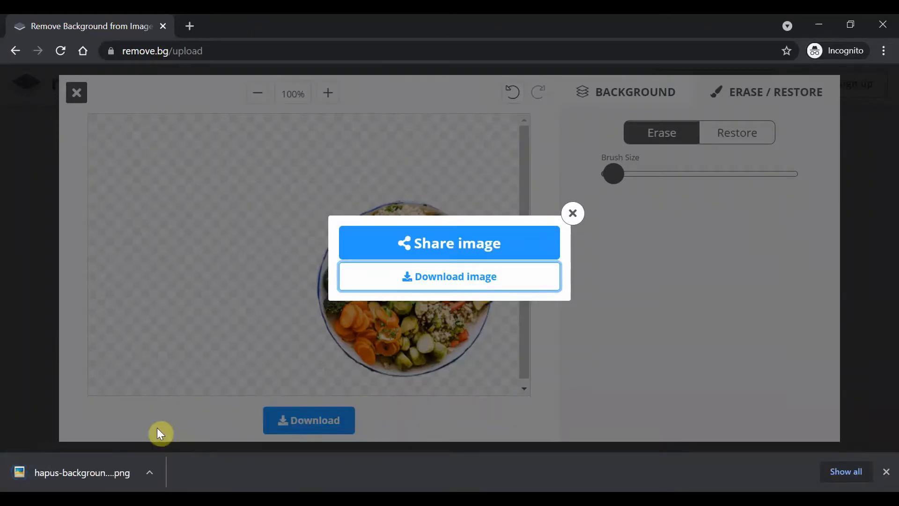
Open the downloaded salad PNG in the photo viewer, inspect the bowl's edges up close, and close the viewer
left_click(112, 472)
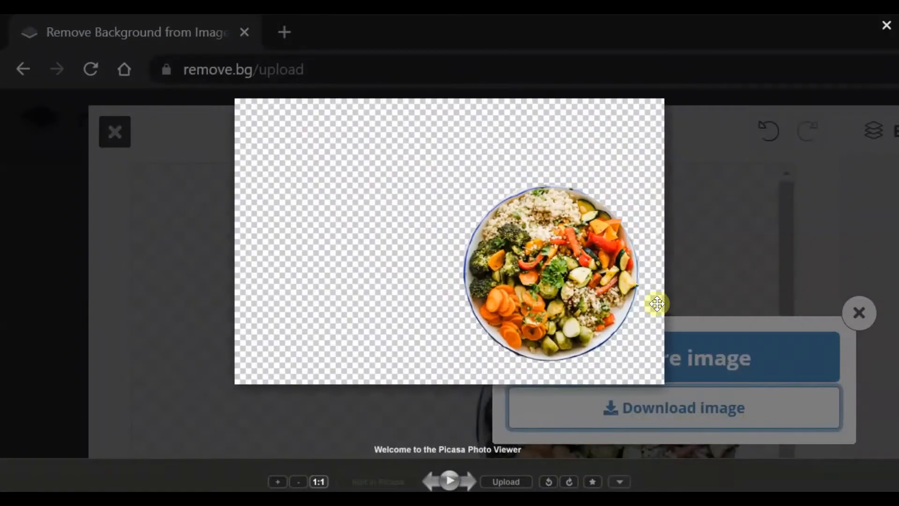
scroll(627, 237, "up", 1)
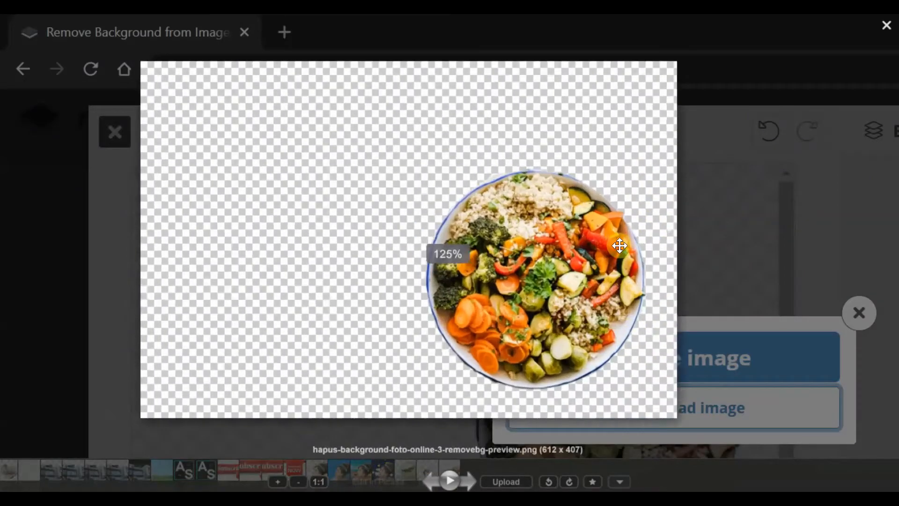
scroll(619, 245, "down", 2)
left_click(886, 26)
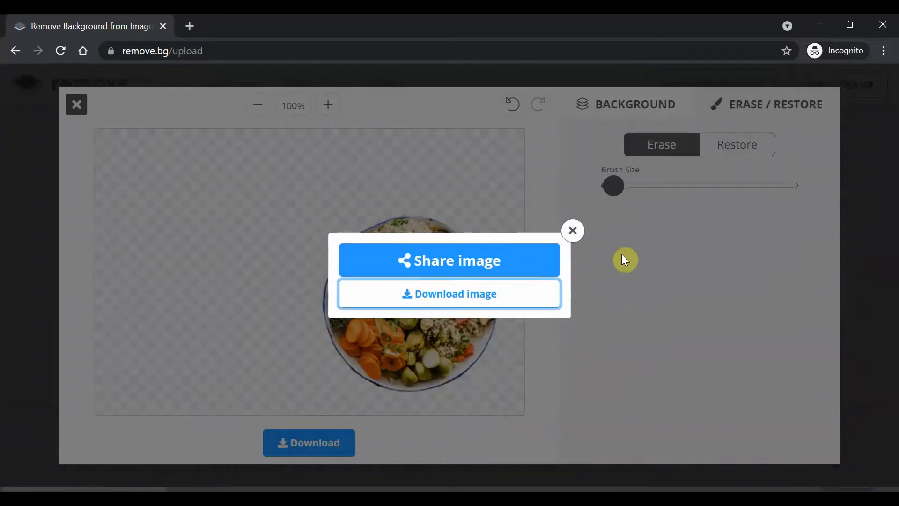
Close the salad image's download prompt and editor, and upload hapus-background-foto-online-4.jpg for background removal
left_click(573, 231)
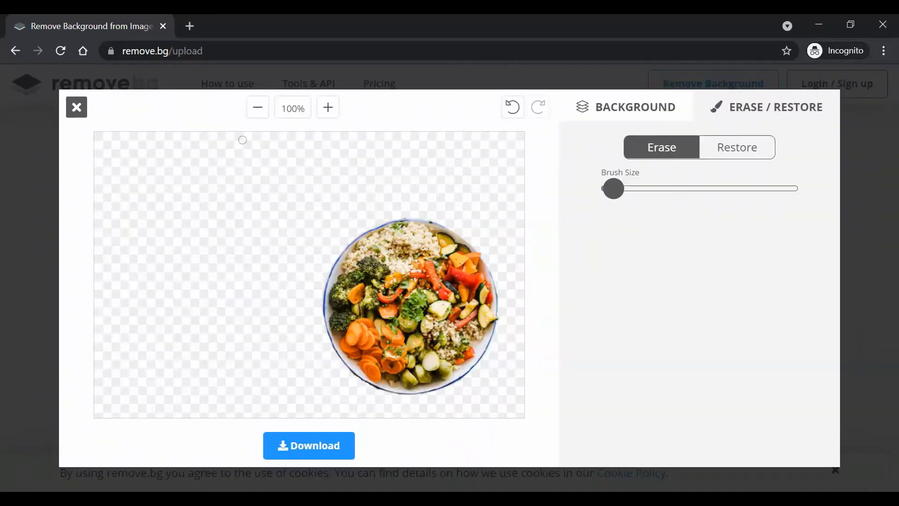
left_click(75, 109)
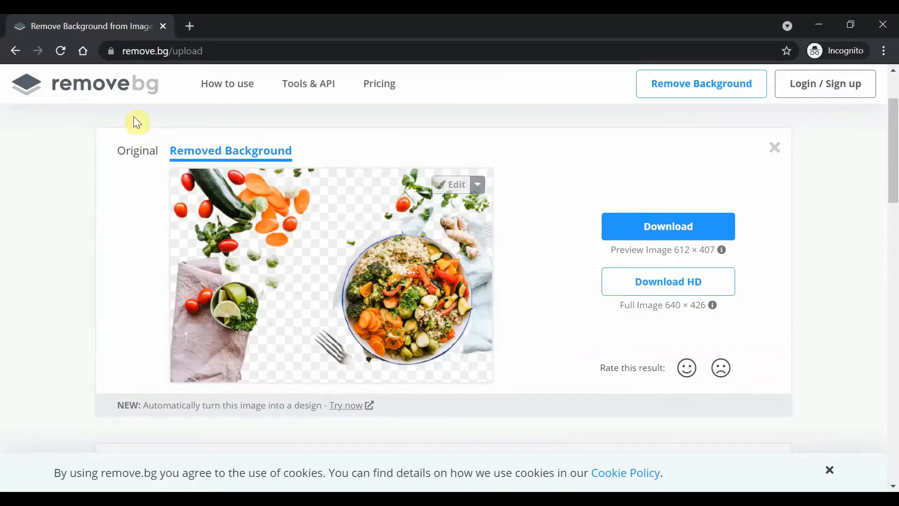
left_click(120, 89)
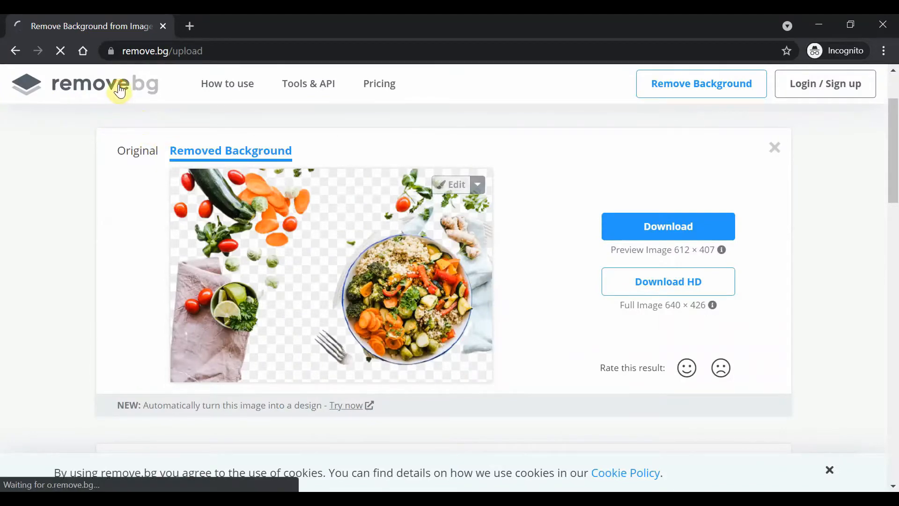
left_click(624, 375)
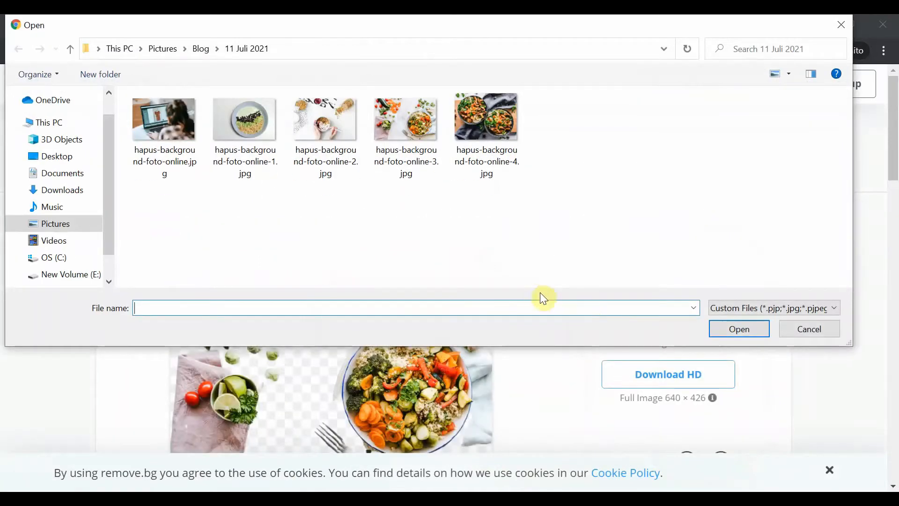
left_click(497, 136)
left_click(733, 336)
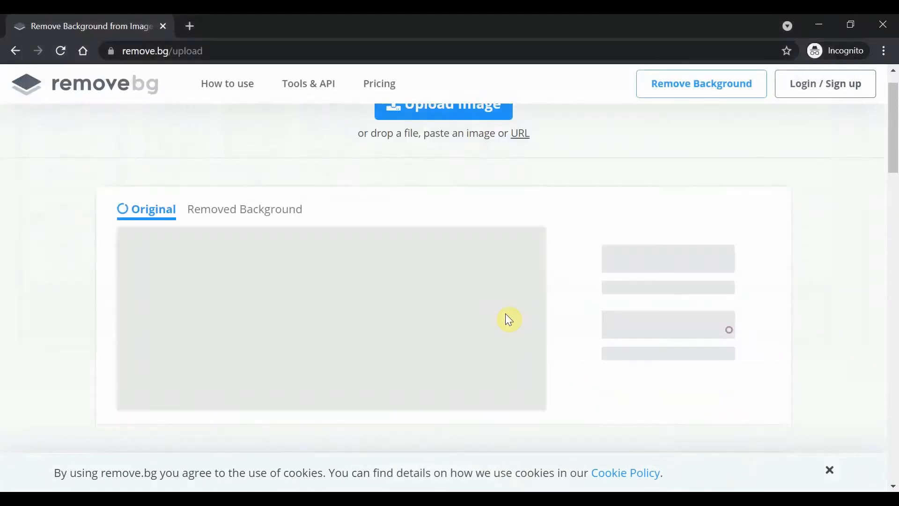